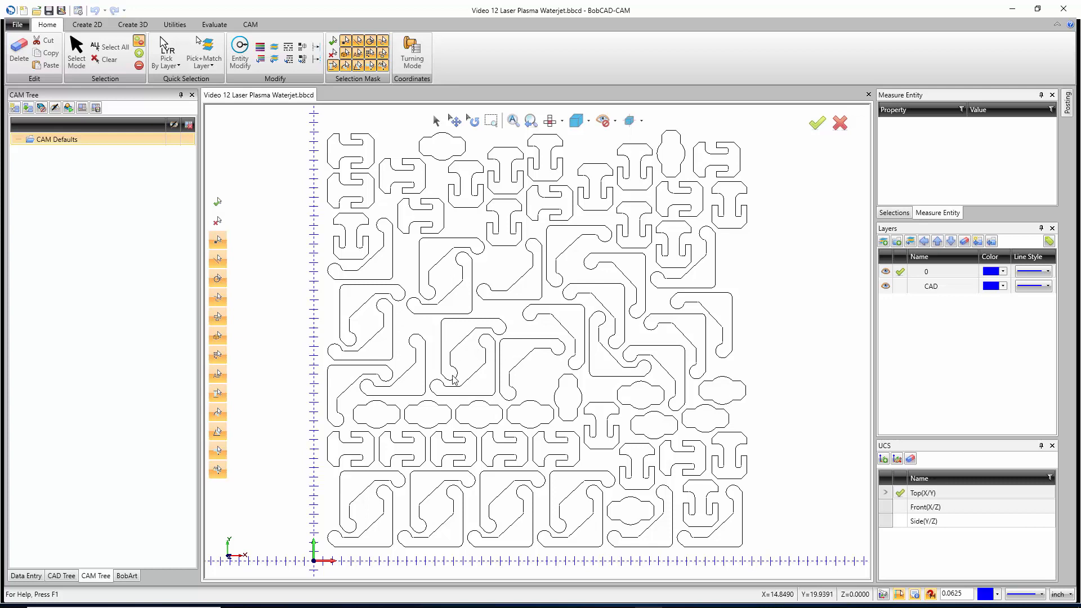
# Create a milling job that uses the BC_3x_Waterjet machine and proceed to its stock setup
pyautogui.rightClick(56, 140)
pyautogui.click(83, 145)
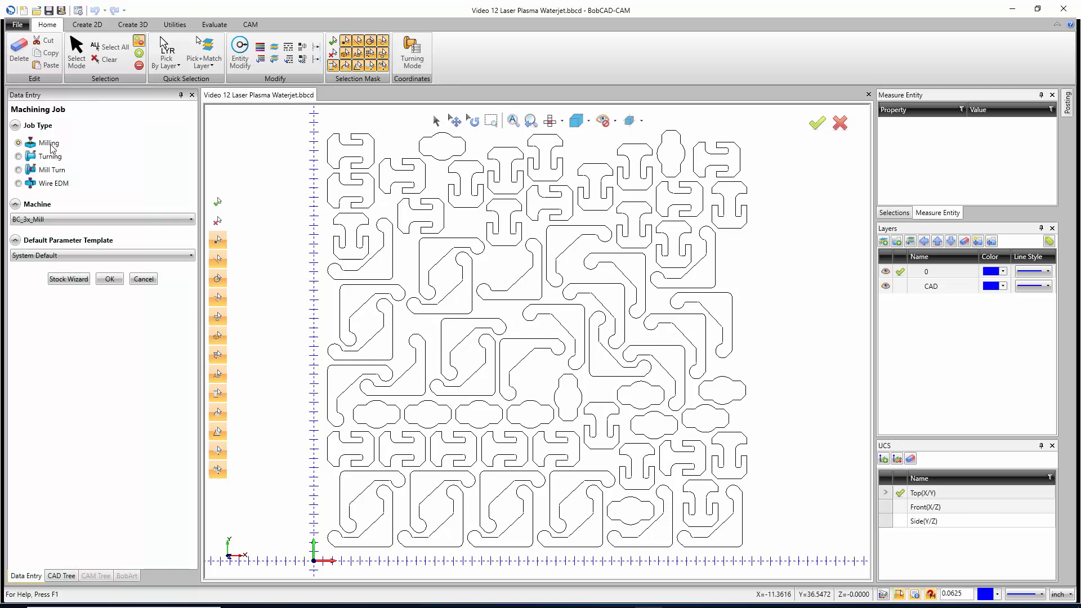
pyautogui.click(60, 220)
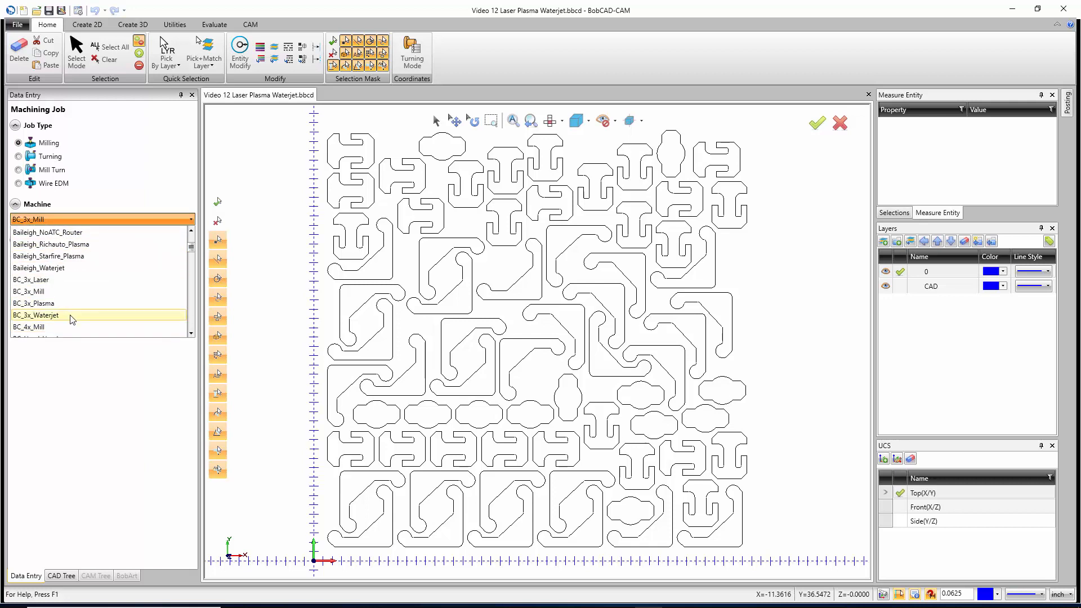
pyautogui.click(71, 317)
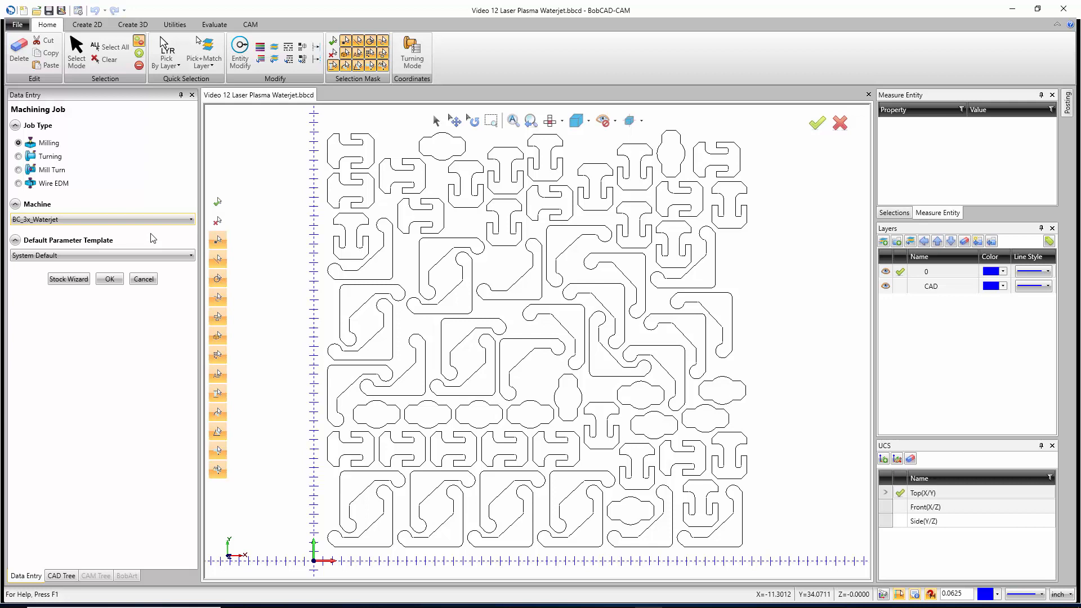
pyautogui.click(68, 279)
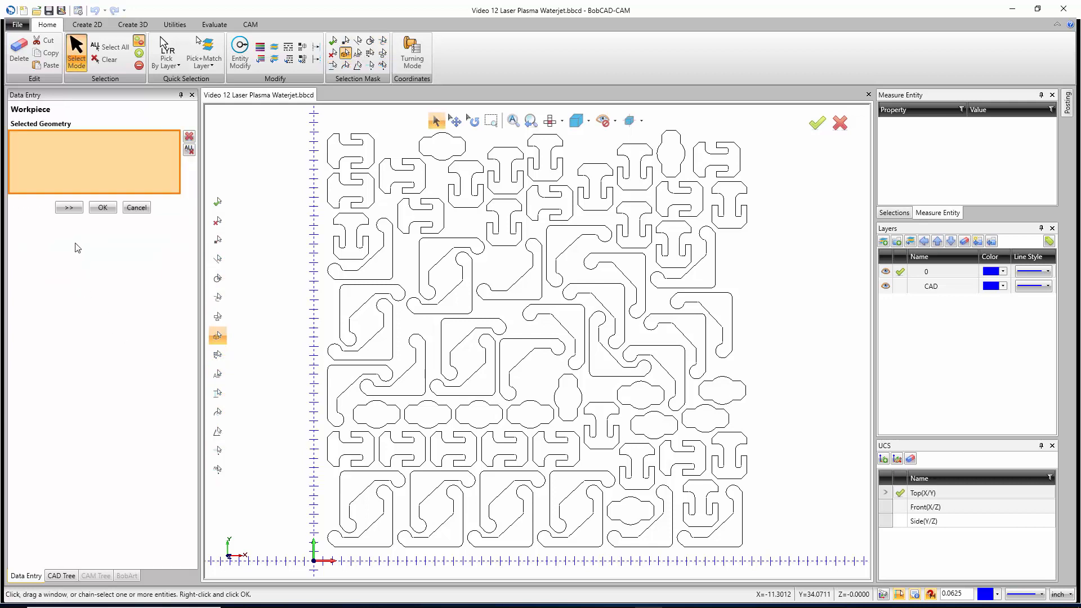
# Skip the workpiece selection and set the rectangular stock's Z dimension to 0.25 inch
pyautogui.click(70, 208)
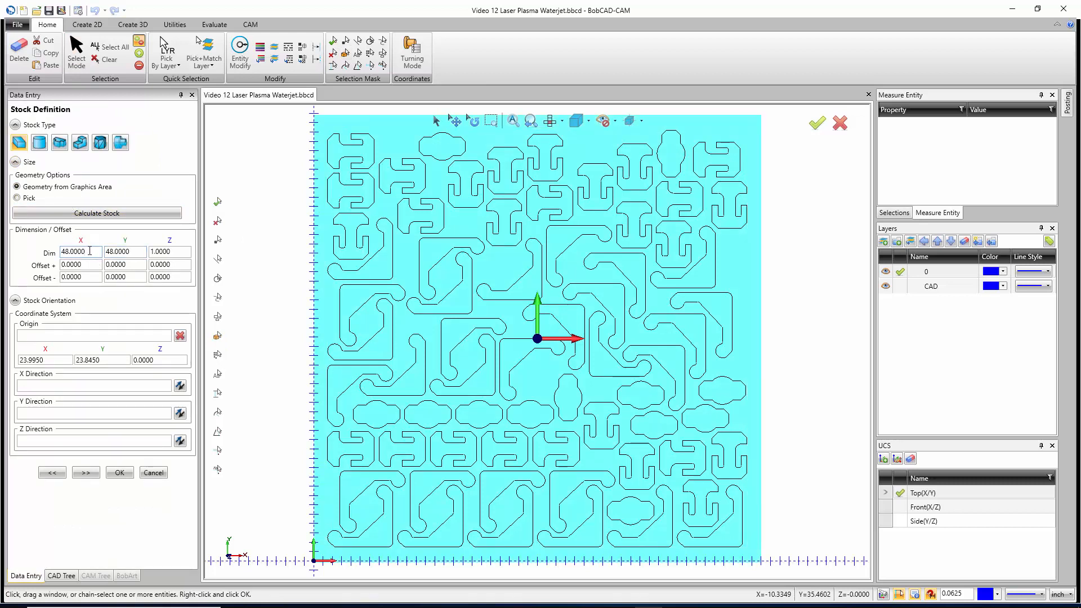
pyautogui.hotkey('ctrl', 'a')
pyautogui.press('BackSpace')
pyautogui.write('.25')
pyautogui.click(128, 251)
# Set the stock origin to X 24 and Y 24 and accept the stock definition
pyautogui.scroll(-5, 319, 573)
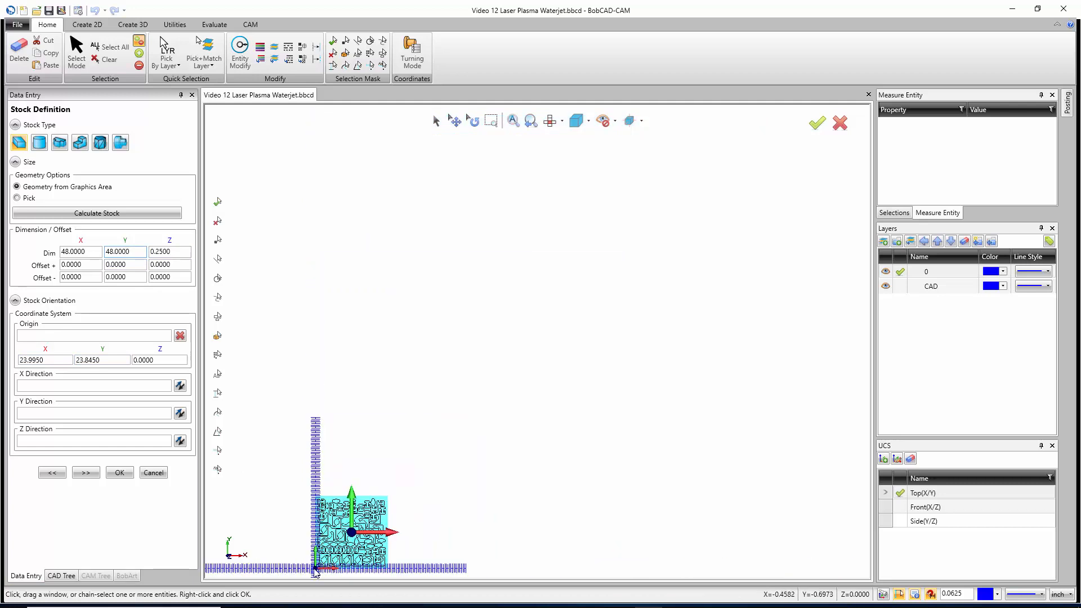
pyautogui.scroll(6, 319, 573)
pyautogui.scroll(5, 320, 573)
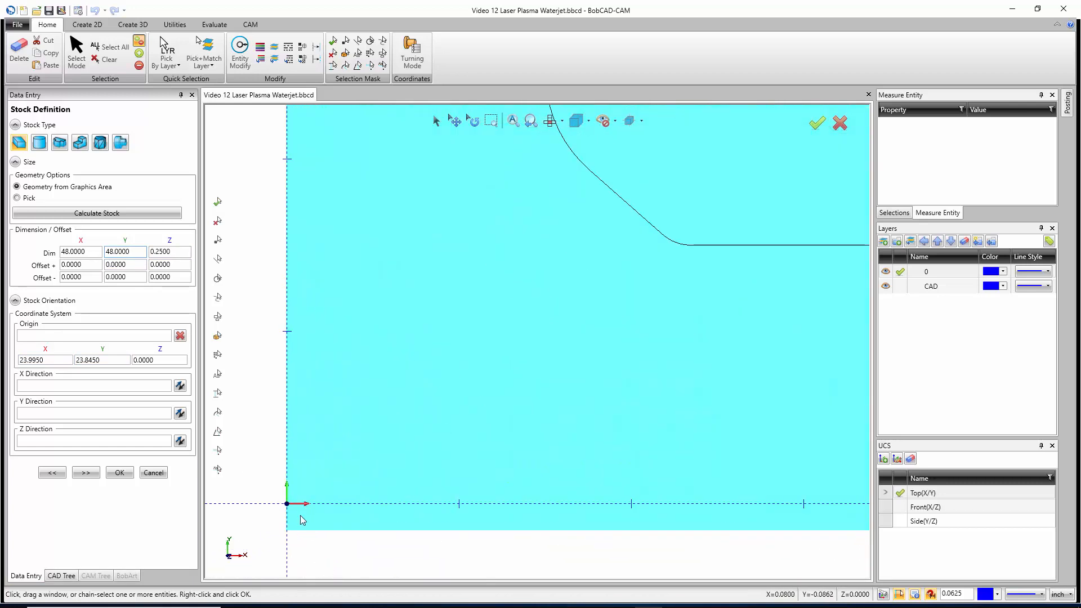
pyautogui.scroll(4, 302, 509)
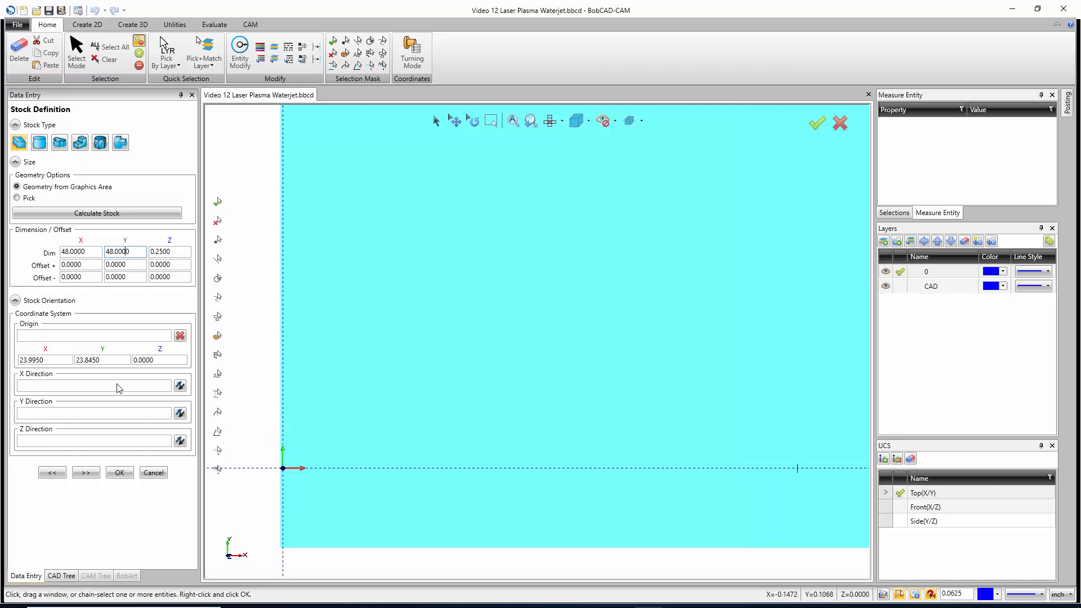
pyautogui.moveTo(51, 360); pyautogui.dragTo(12, 361)
pyautogui.write('24')
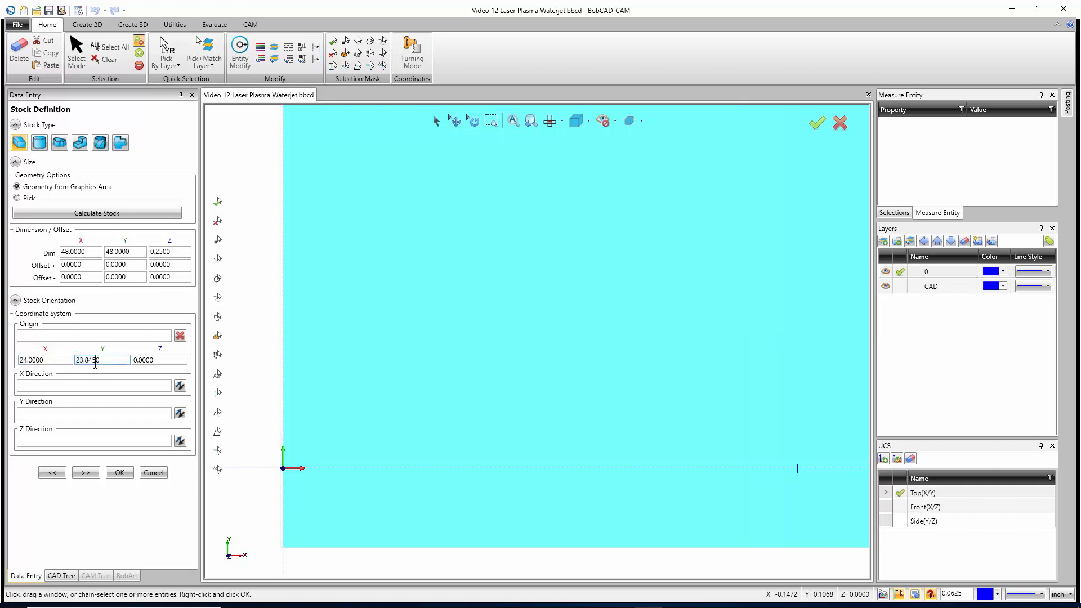
pyautogui.moveTo(99, 361); pyautogui.dragTo(55, 356)
pyautogui.write('24')
pyautogui.press('Tab')
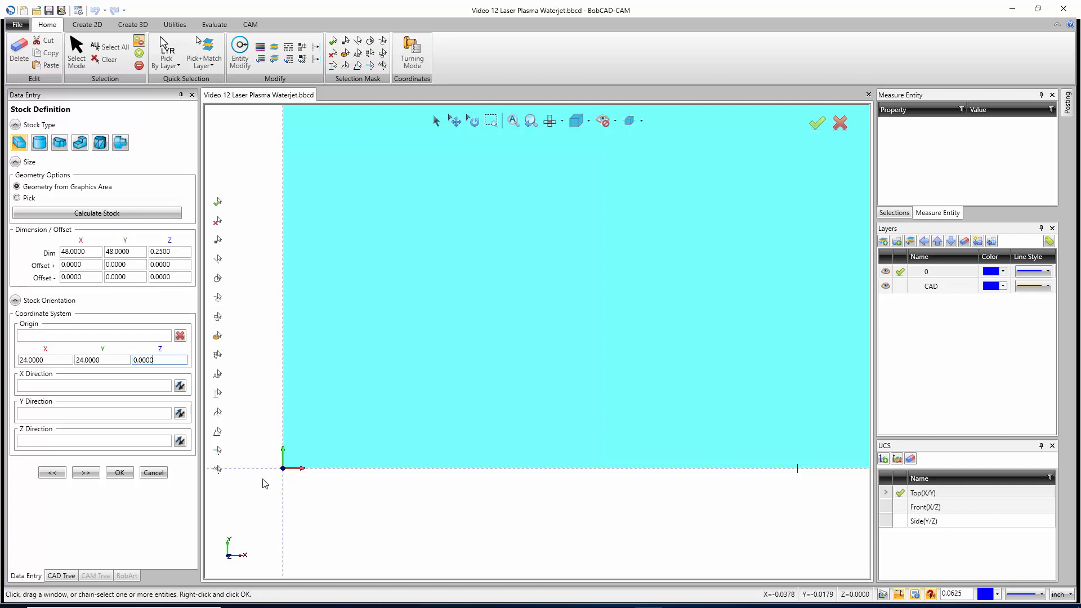
pyautogui.scroll(-8, 341, 471)
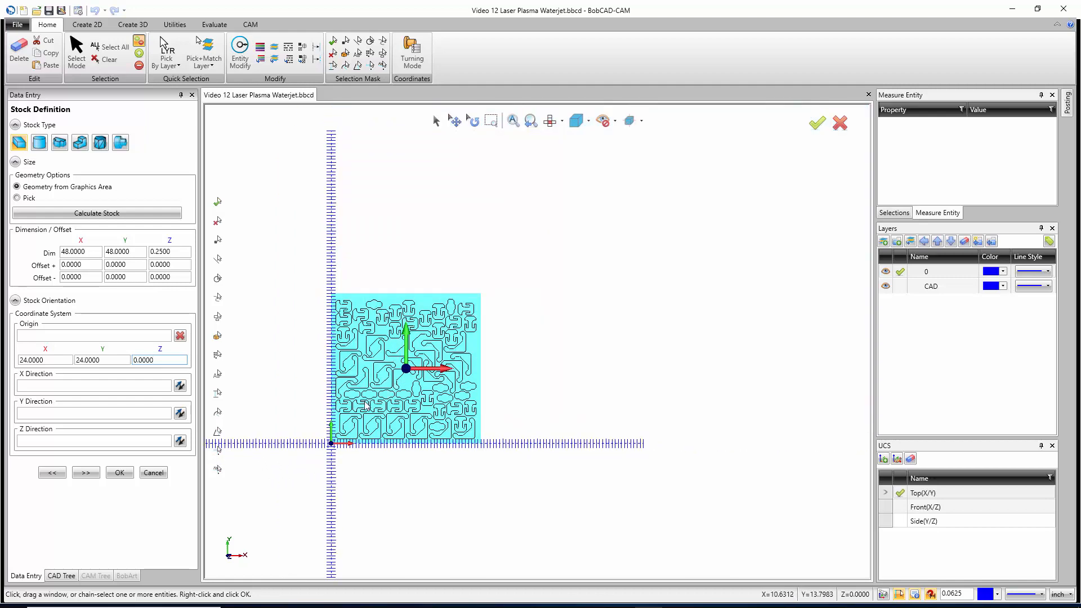
pyautogui.scroll(2, 366, 405)
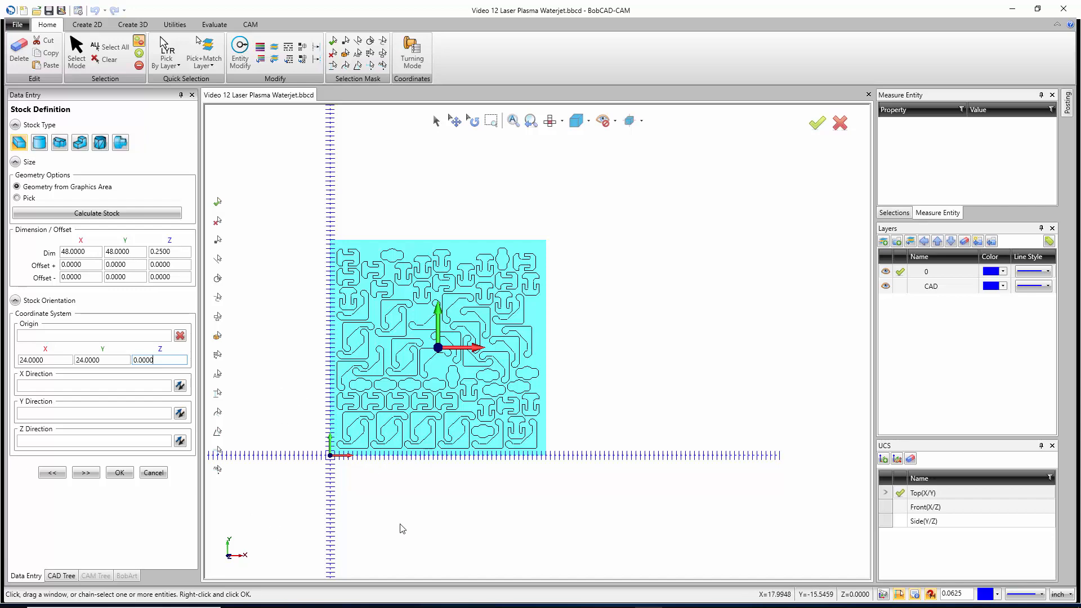
pyautogui.click(86, 473)
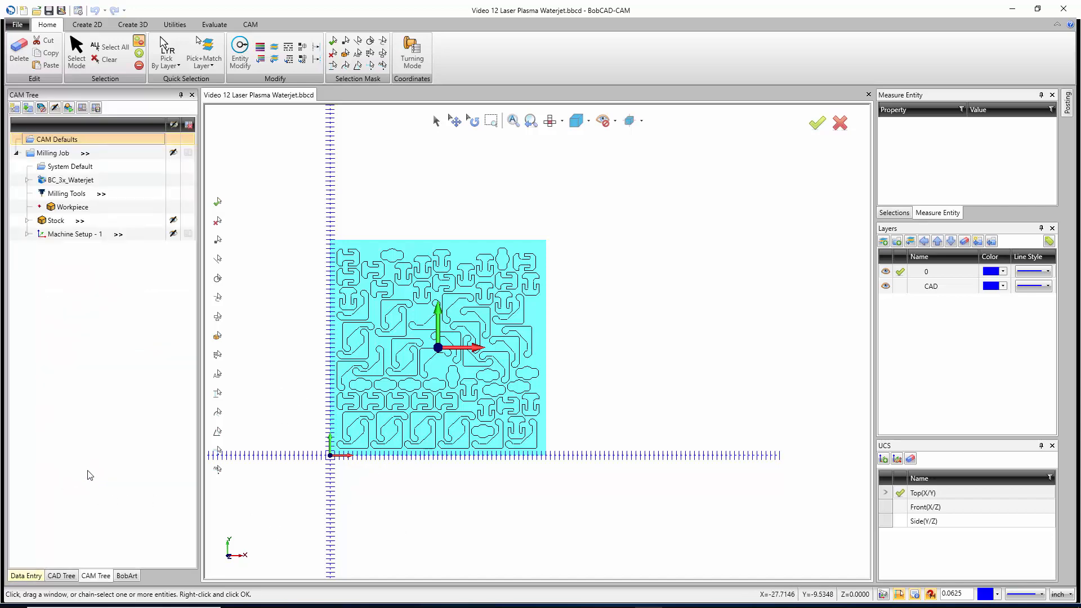
# Set the machine setup's work offset Z to 0.25 and accept the setup
pyautogui.moveTo(455, 496); pyautogui.dragTo(355, 400, button='middle')
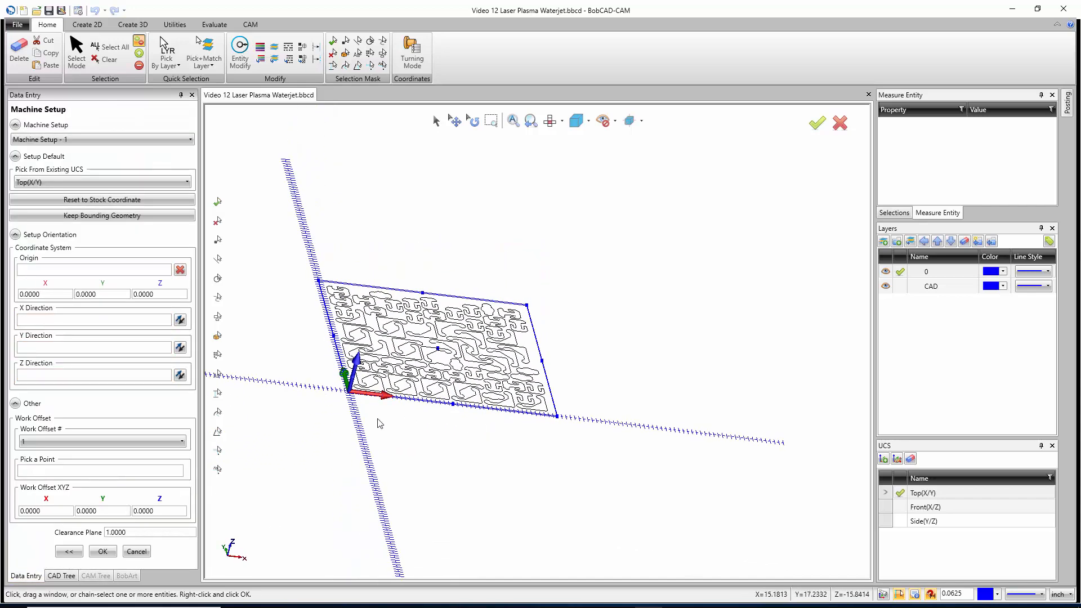
pyautogui.scroll(6, 347, 391)
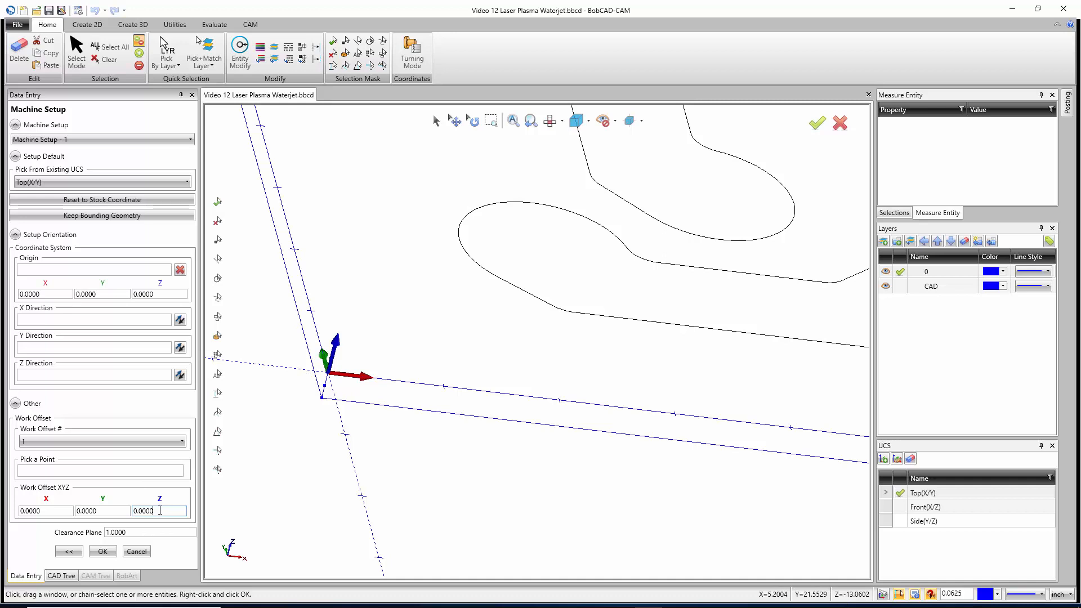
pyautogui.click(159, 510)
pyautogui.press('BackSpace')
pyautogui.press('Tab')
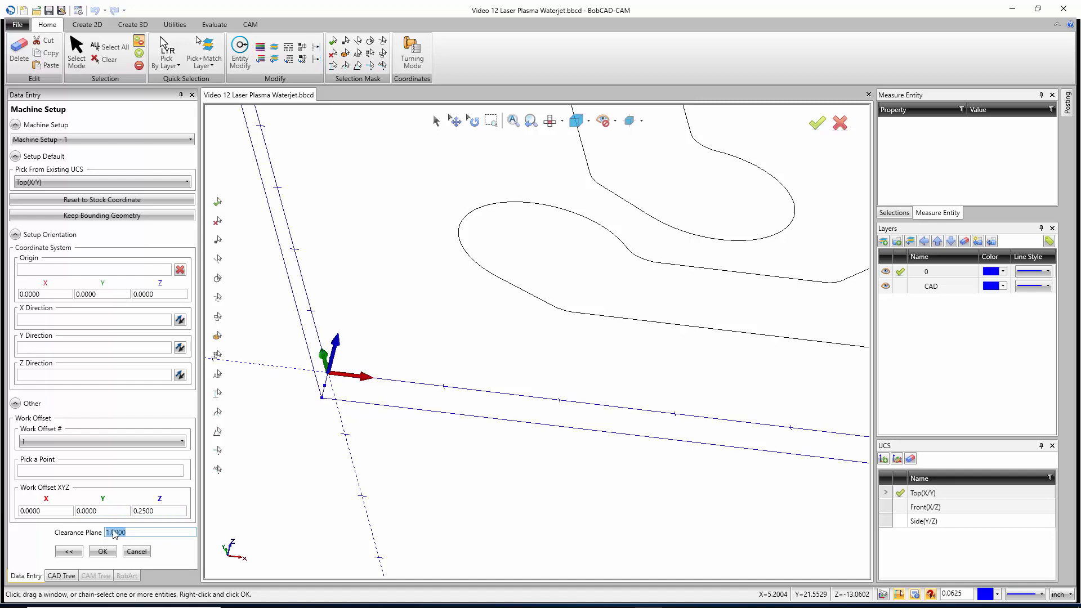
pyautogui.click(103, 552)
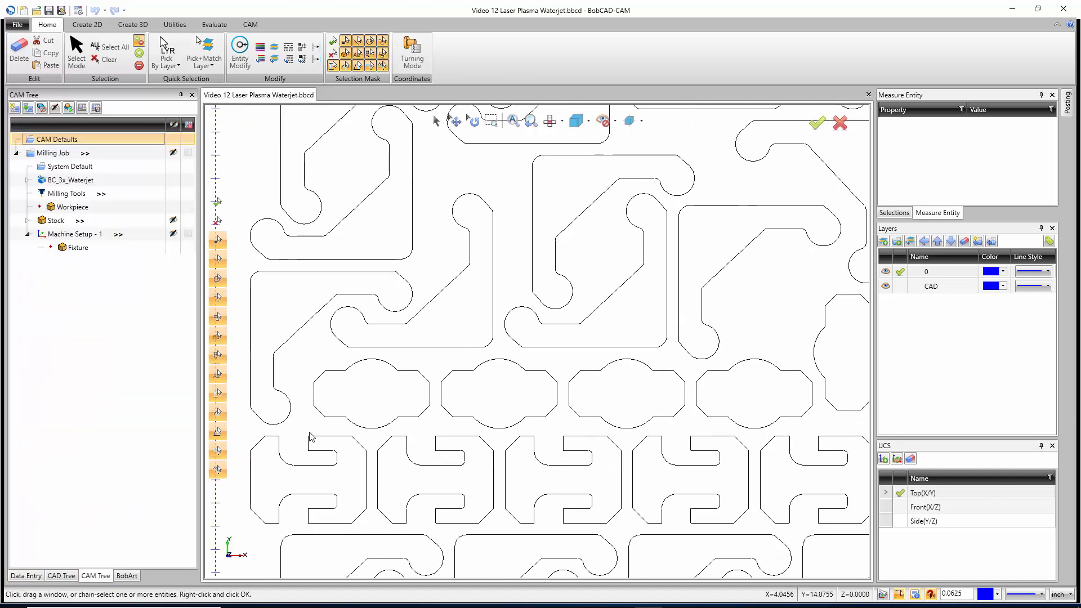
# Add a Mill 2 Axis feature to Machine Setup - 1 and select all the nested part profiles as its geometry
pyautogui.scroll(2, 280, 471)
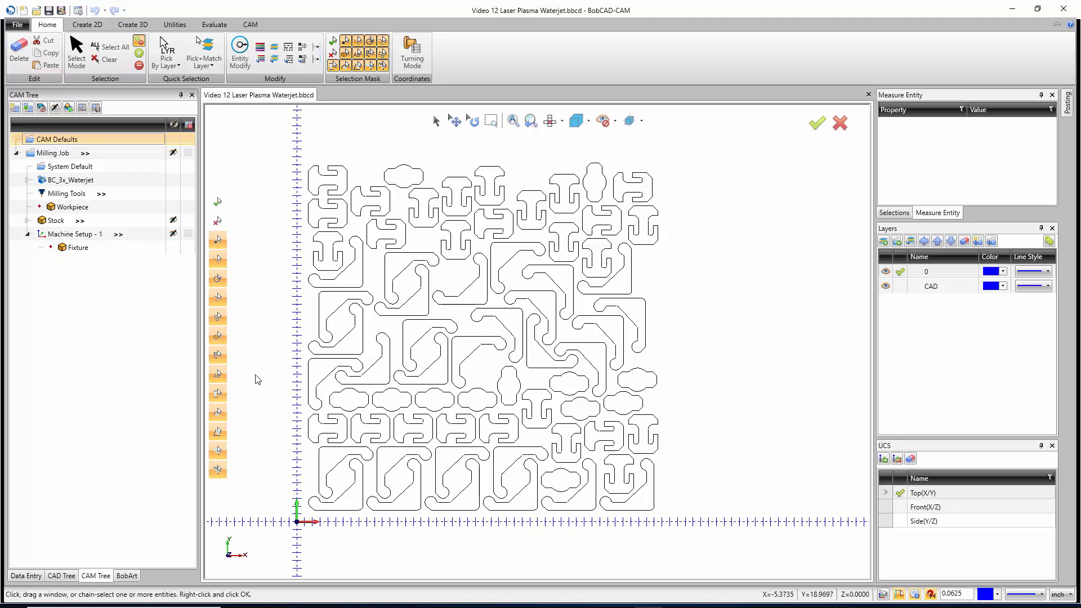
pyautogui.rightClick(79, 236)
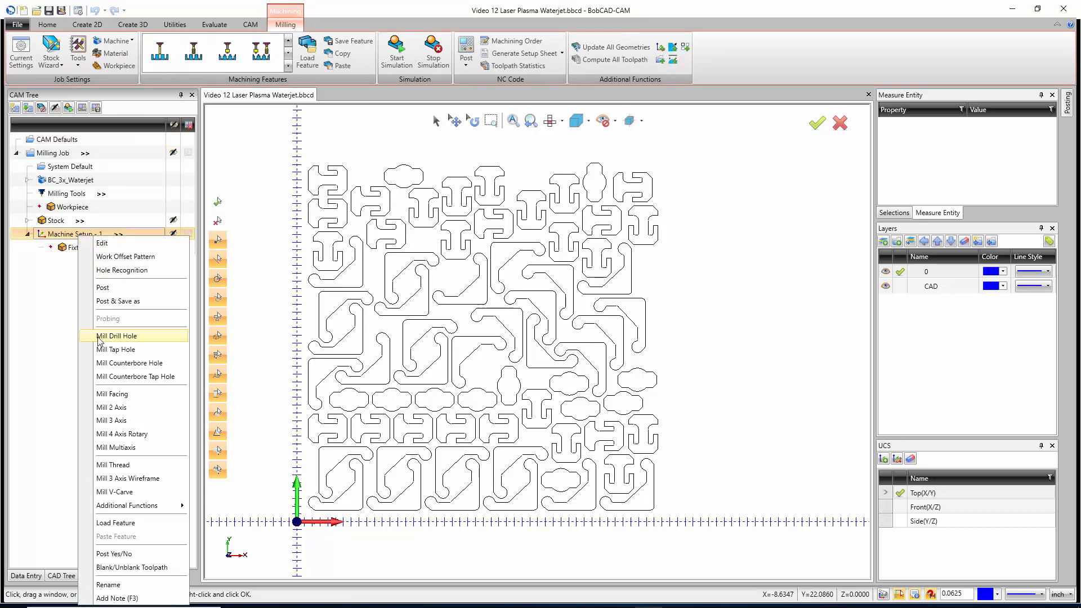
pyautogui.click(112, 408)
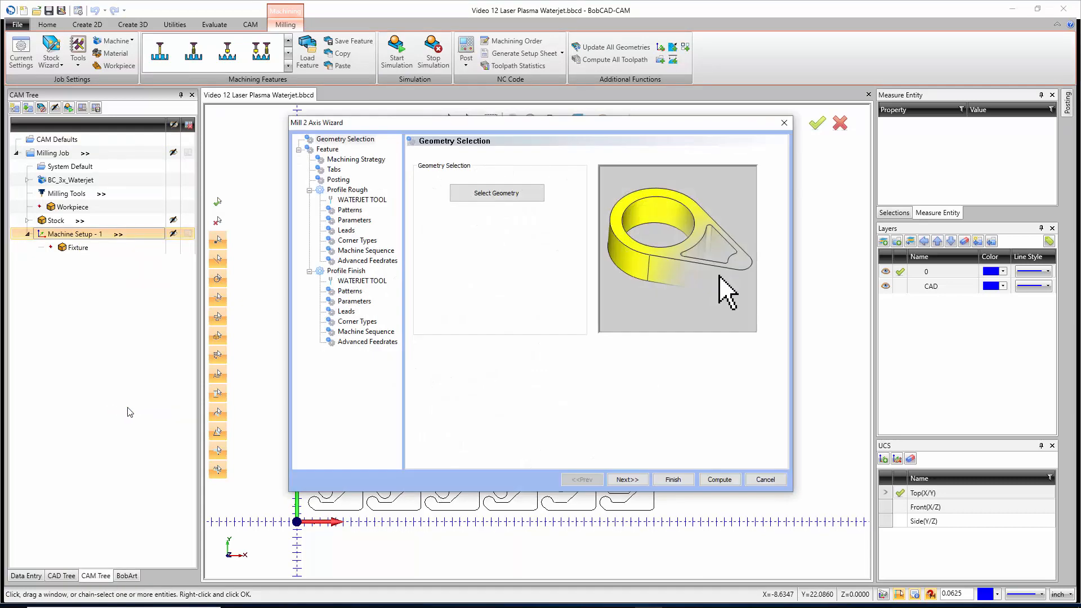
pyautogui.click(498, 194)
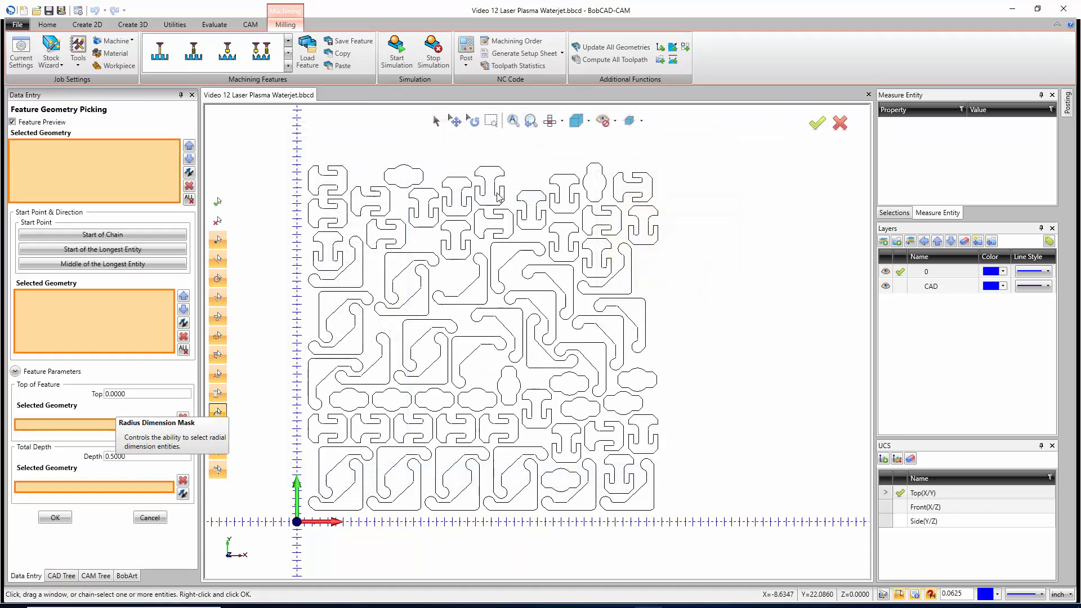
pyautogui.moveTo(280, 139); pyautogui.dragTo(691, 532)
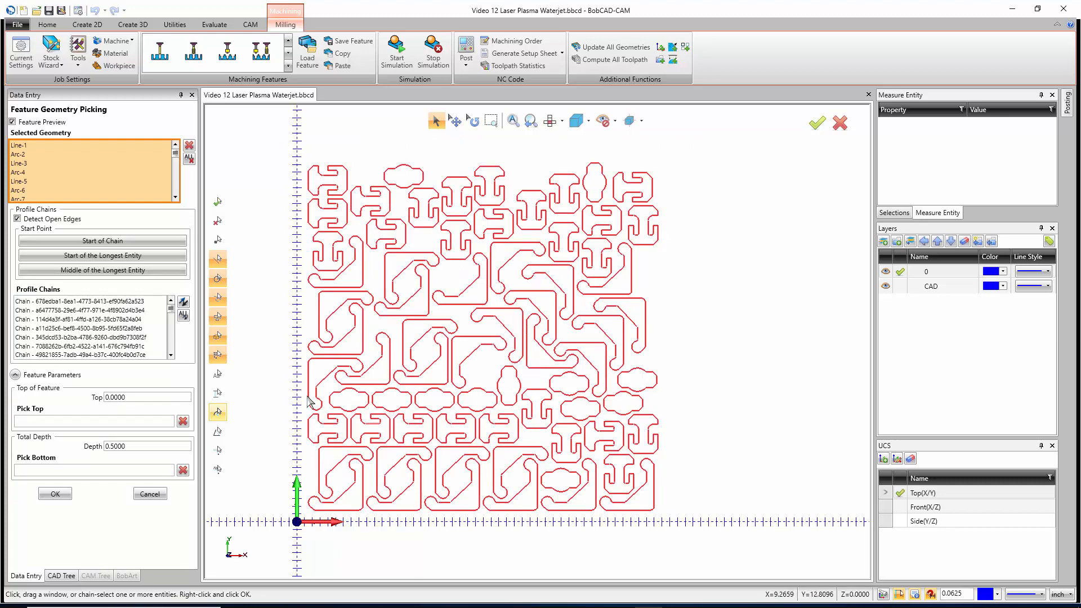
# Place the start point of every profile chain at the middle of its longest entity and inspect the start arrows
pyautogui.scroll(5, 410, 352)
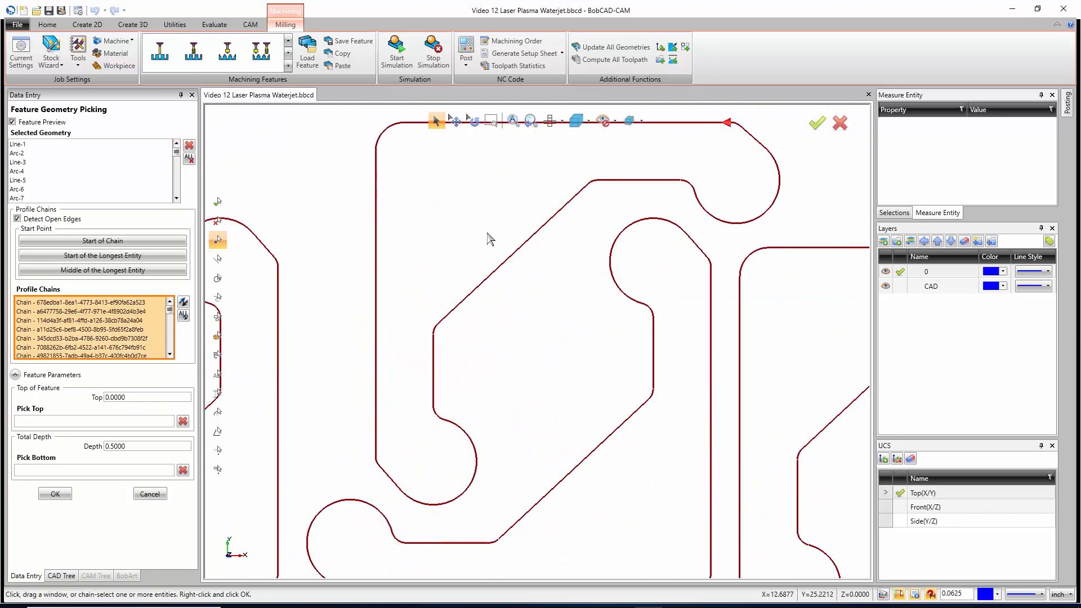
pyautogui.scroll(-5, 487, 237)
pyautogui.scroll(5, 401, 356)
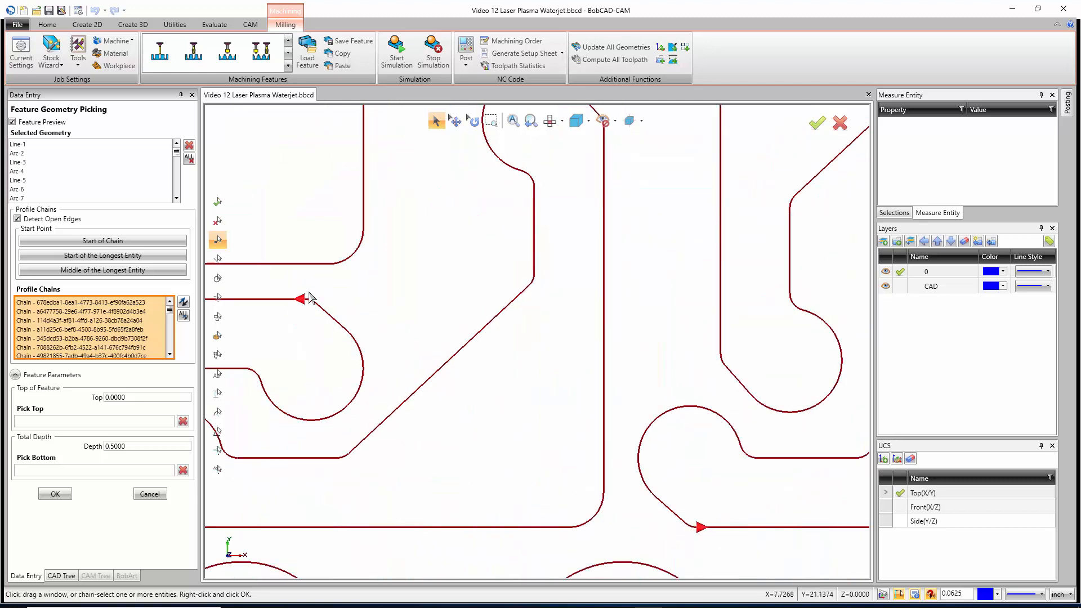
pyautogui.scroll(-3, 516, 389)
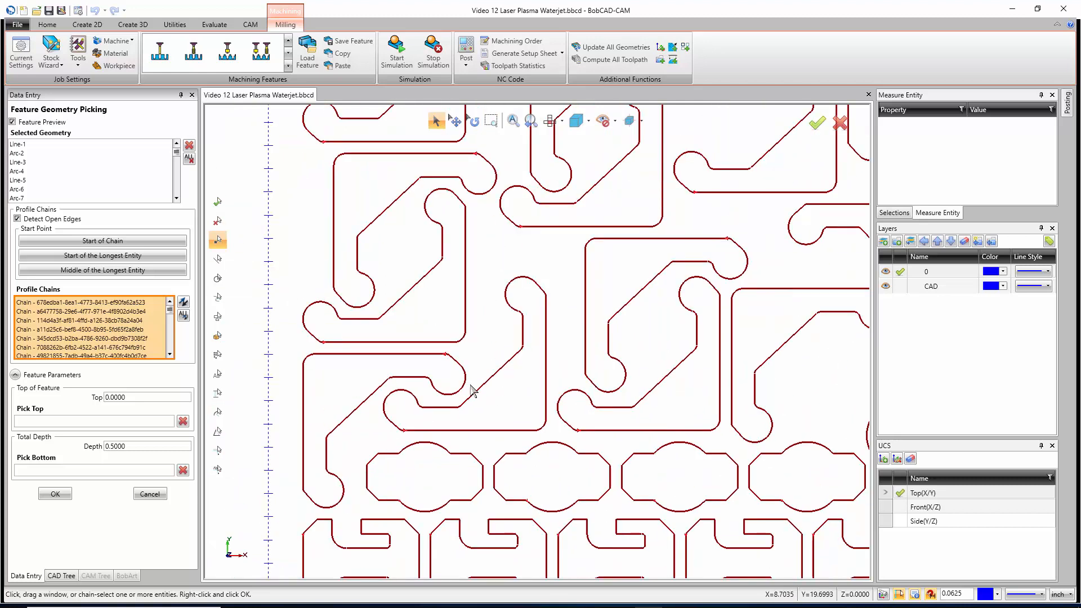
pyautogui.click(113, 273)
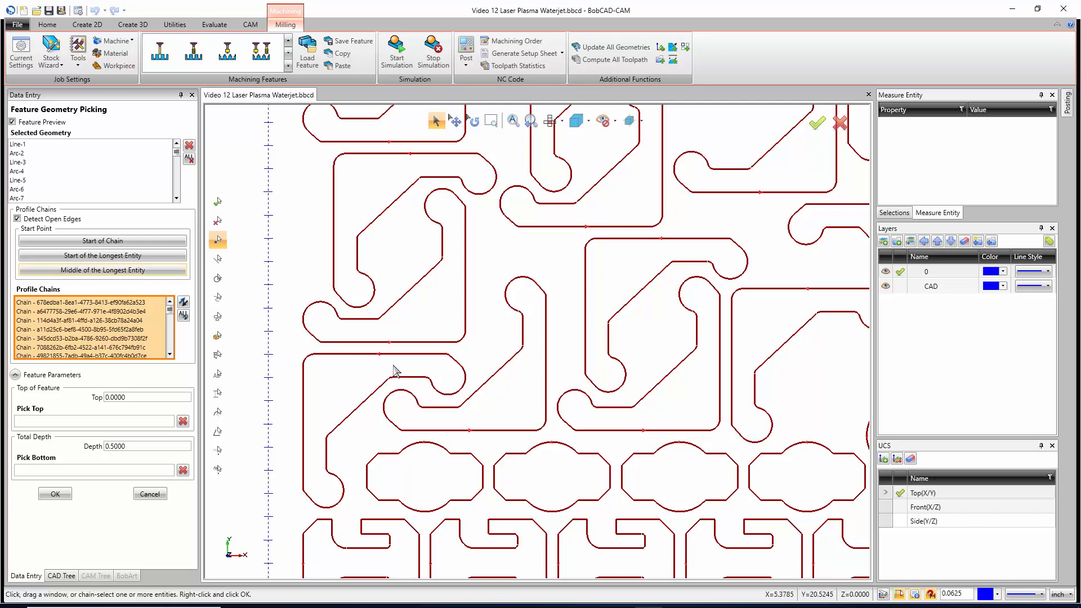
pyautogui.scroll(5, 377, 338)
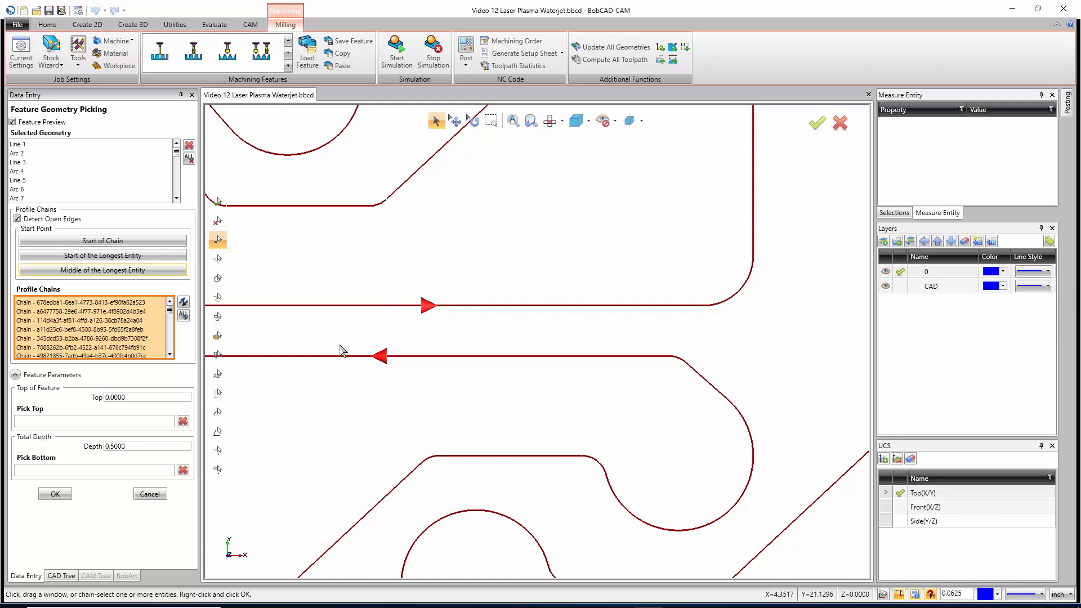
# Set the feature's total depth to 0.25, accept the geometry picking and check the depth in the feature parameters
pyautogui.click(141, 446)
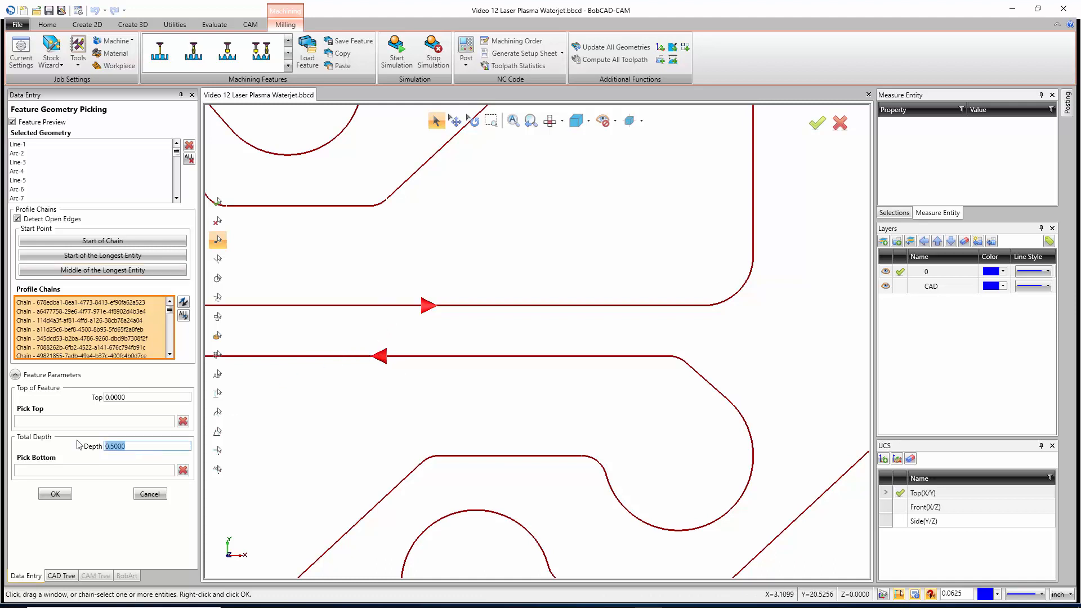
pyautogui.write('.25')
pyautogui.click(55, 494)
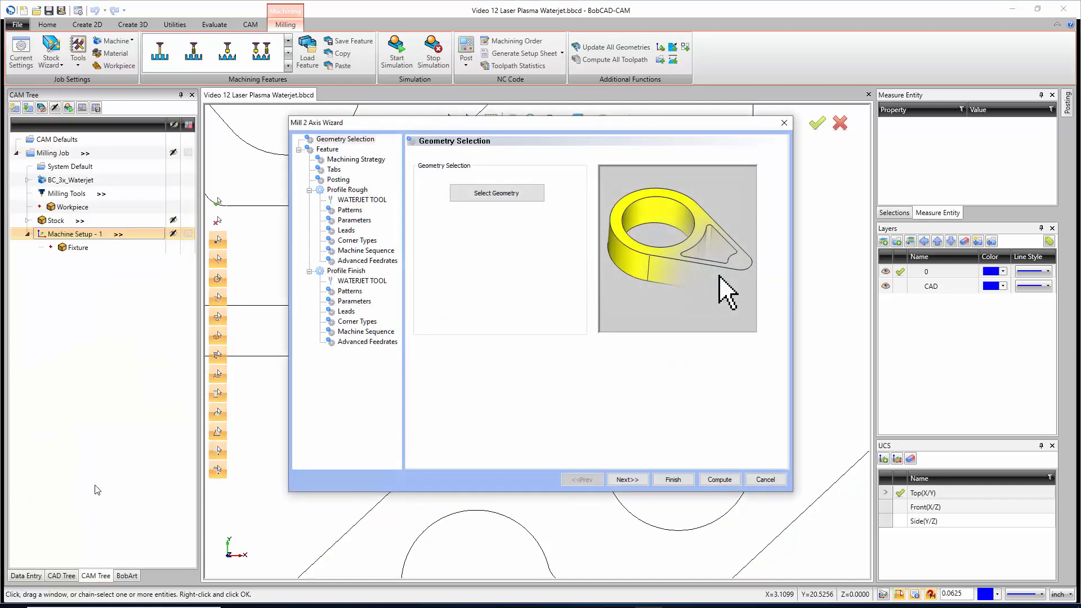
pyautogui.click(638, 480)
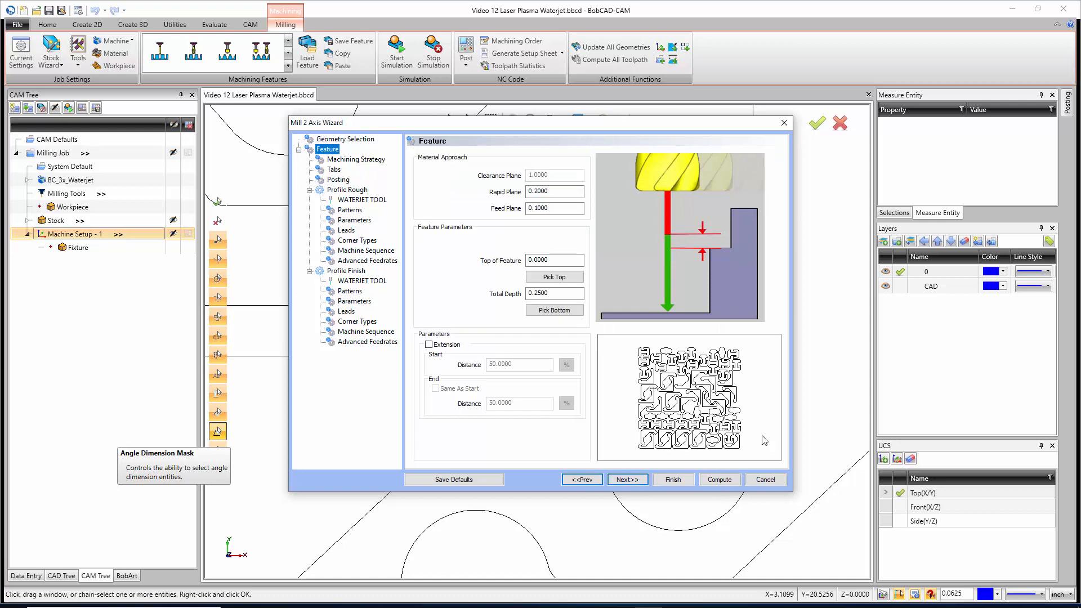
pyautogui.click(555, 293)
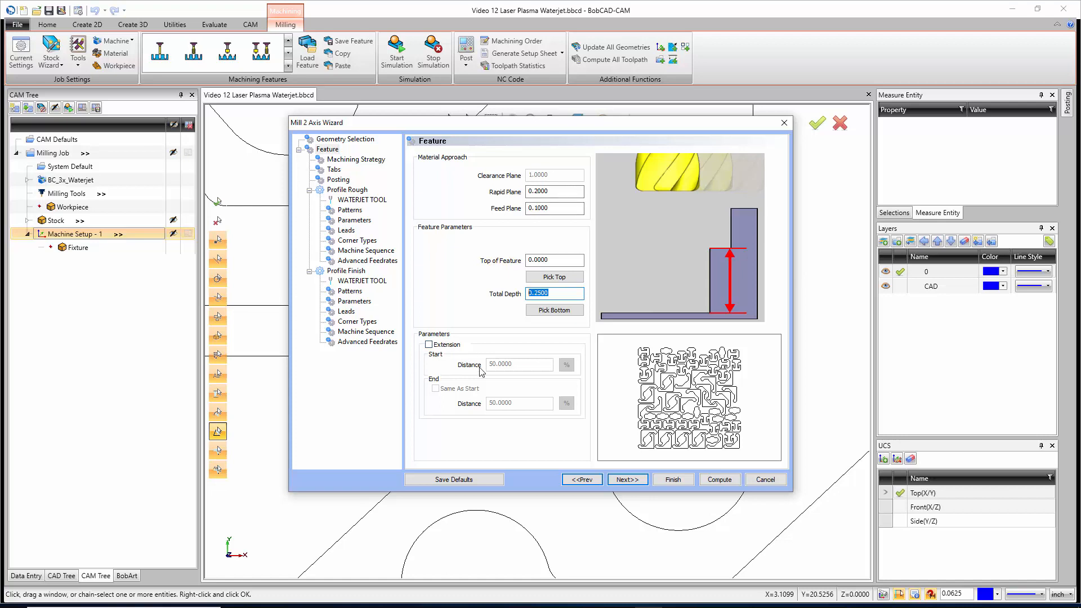
# Remove the Profile Rough operation from the machining strategy, keeping only Profile Finish, and proceed to the tab settings
pyautogui.click(627, 480)
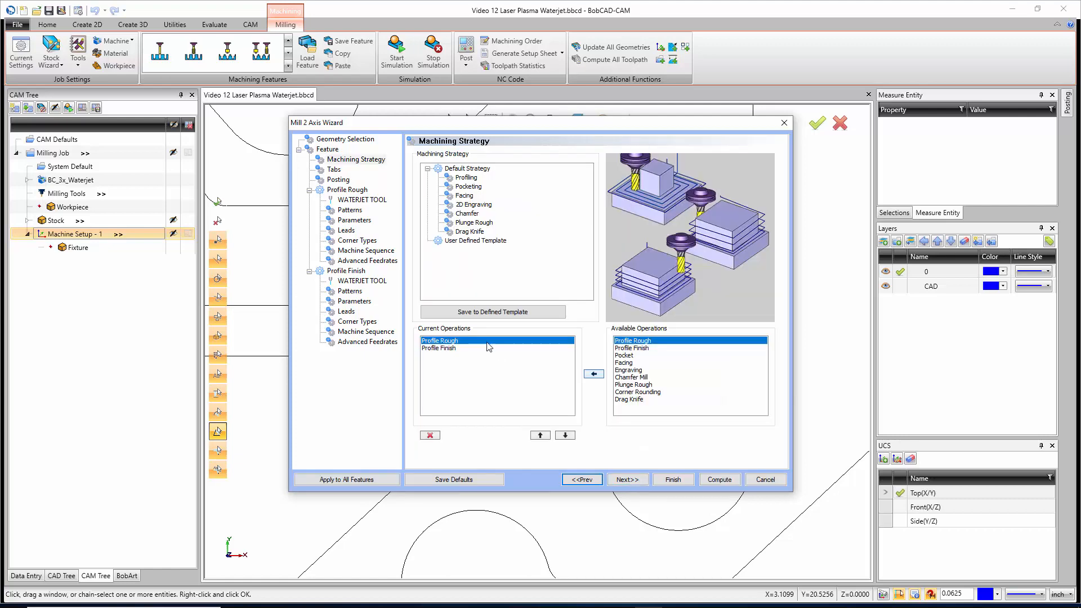
pyautogui.click(448, 348)
pyautogui.click(446, 341)
pyautogui.click(431, 436)
pyautogui.click(461, 345)
pyautogui.click(627, 481)
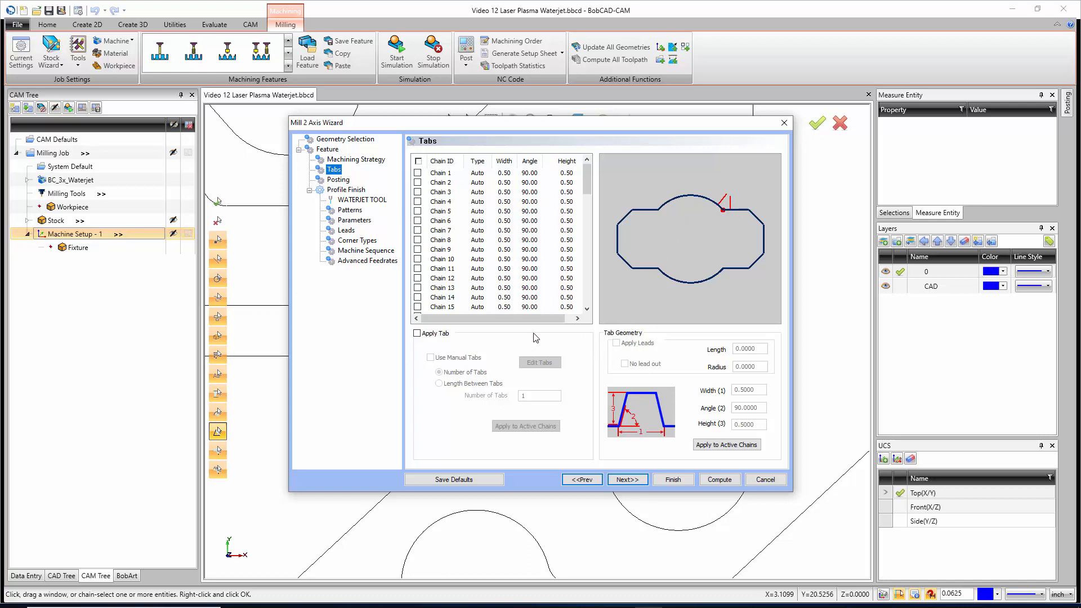
# Try an automatic tab on Chain 1 and turn it off again
pyautogui.click(417, 174)
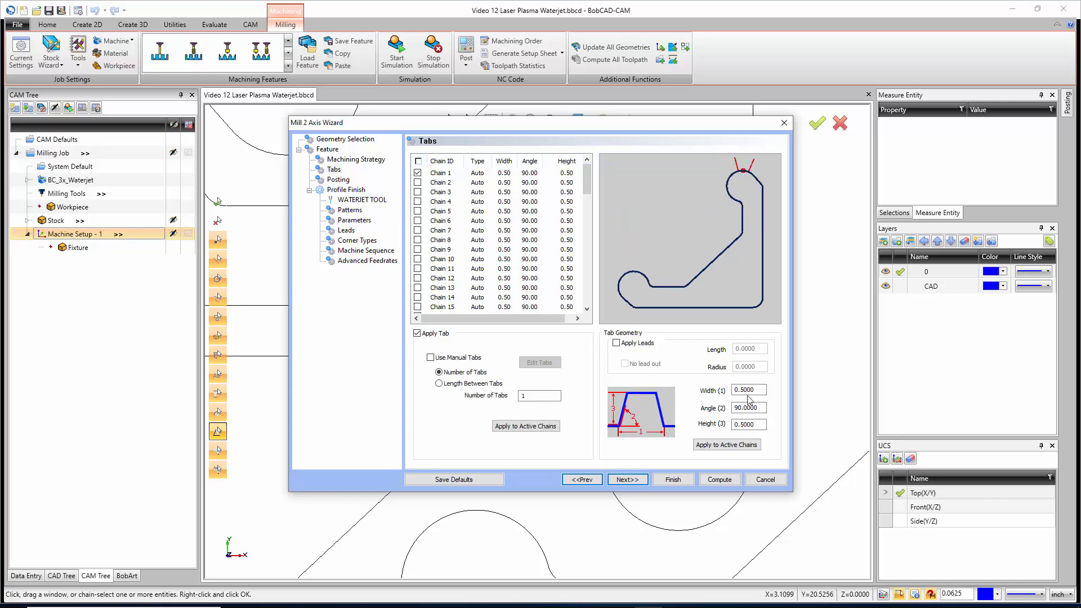
pyautogui.click(418, 173)
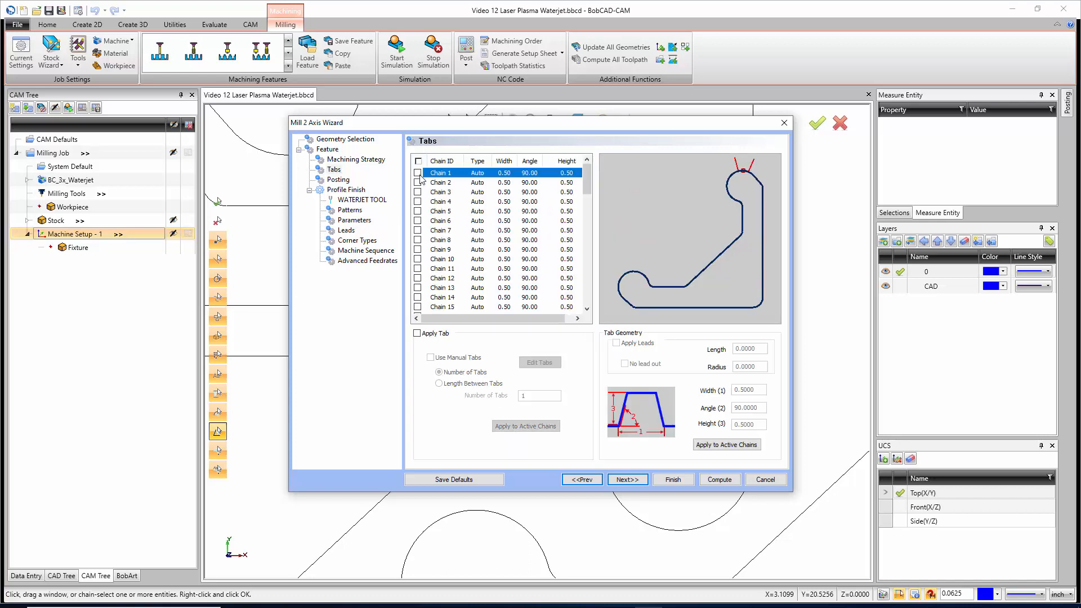
# Proceed past the tab and posting settings, then set the waterjet tool's diameter to 0.08 and its label to 0.0800 Dia
pyautogui.click(635, 480)
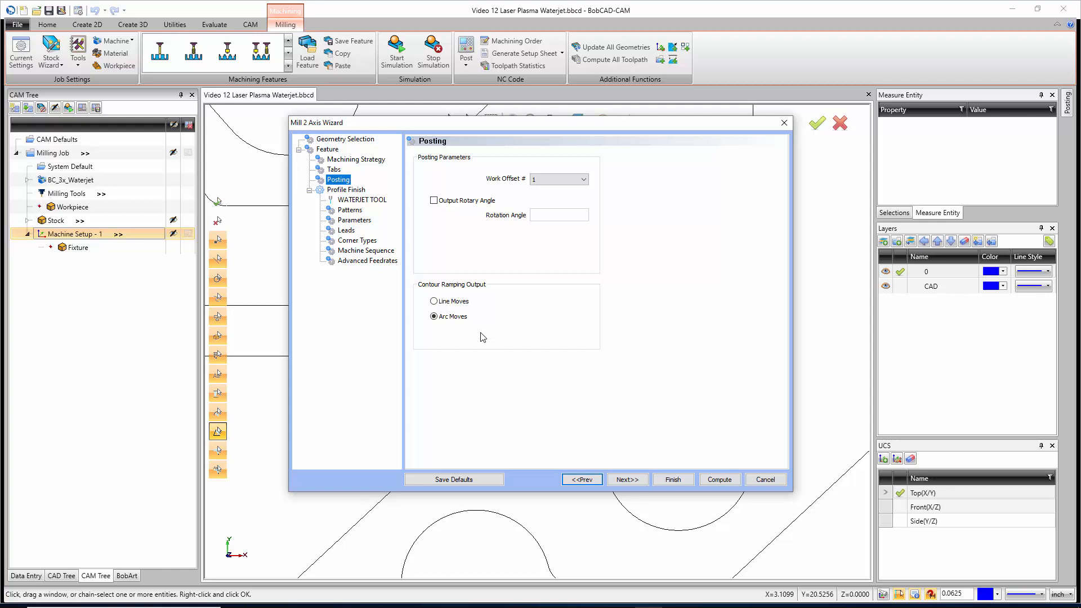
pyautogui.click(621, 479)
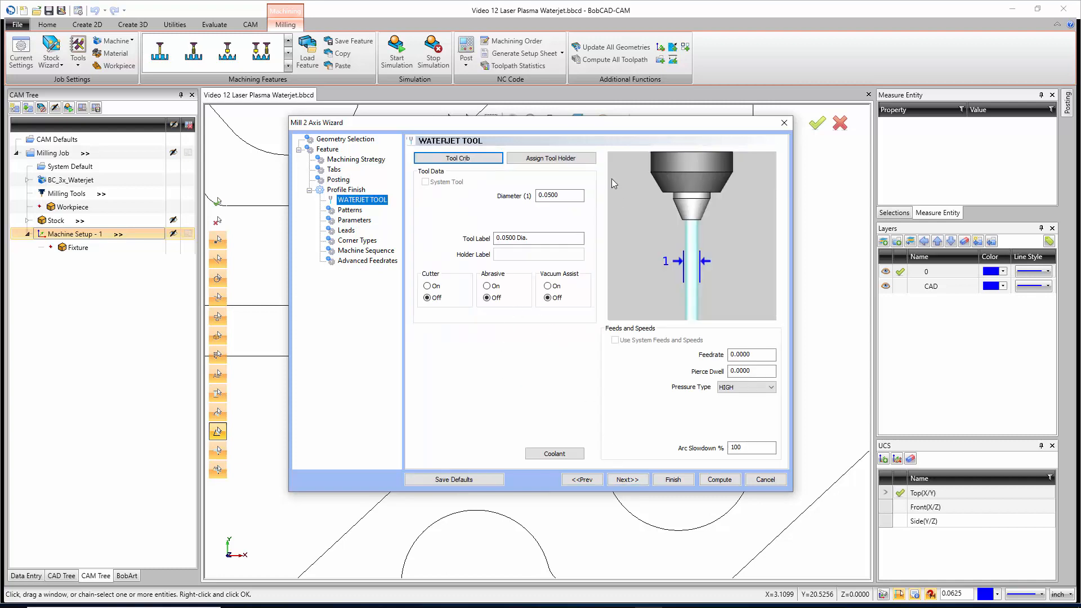
pyautogui.moveTo(559, 195); pyautogui.dragTo(519, 195)
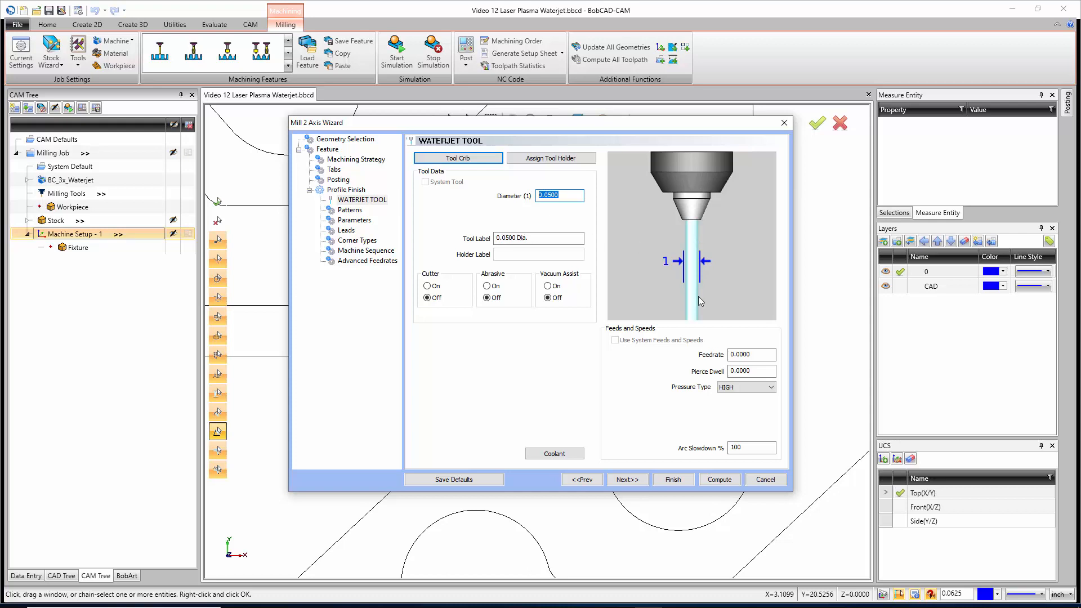
pyautogui.write('.08')
pyautogui.click(501, 237)
pyautogui.click(503, 237)
pyautogui.press('Delete')
pyautogui.write('8')
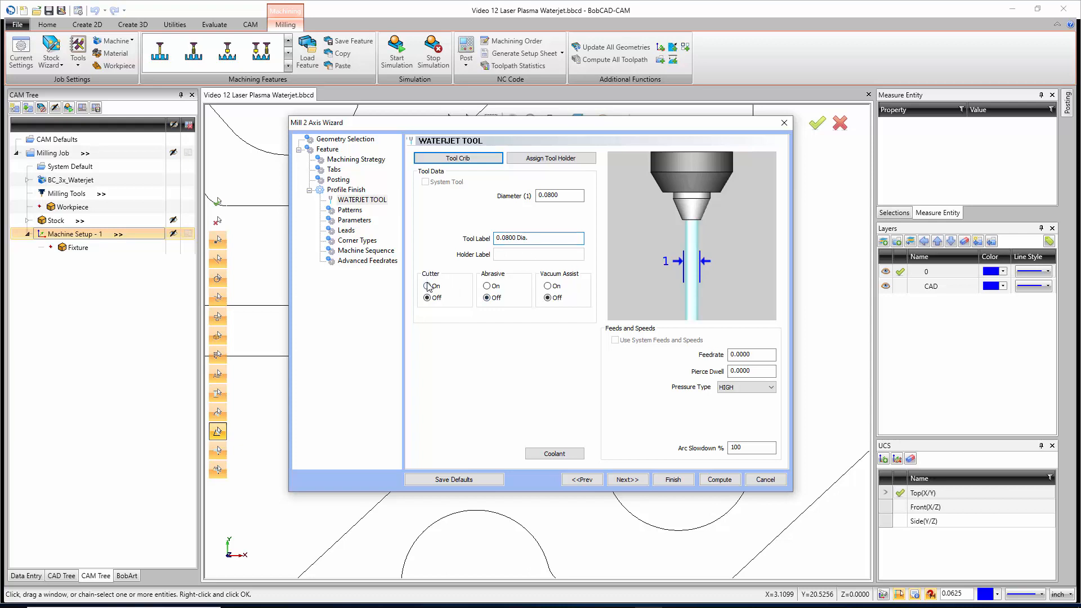
# Review the waterjet tool's abrasive and vacuum assist switches, feedrate, pierce dwell and pressure type options
pyautogui.click(487, 286)
pyautogui.click(488, 299)
pyautogui.click(548, 287)
pyautogui.click(764, 356)
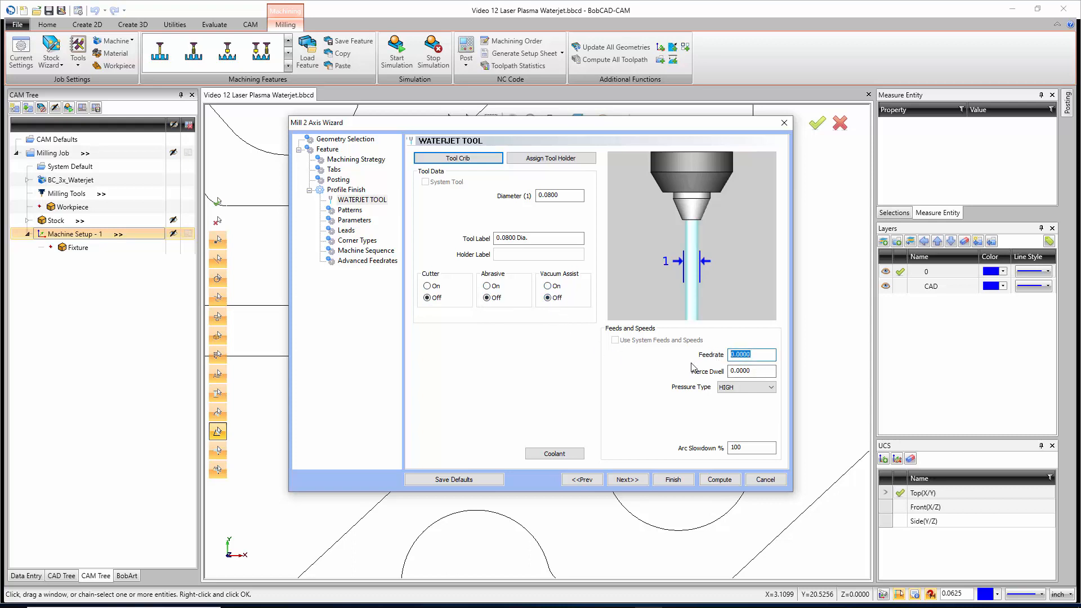
pyautogui.click(758, 371)
pyautogui.doubleClick(758, 372)
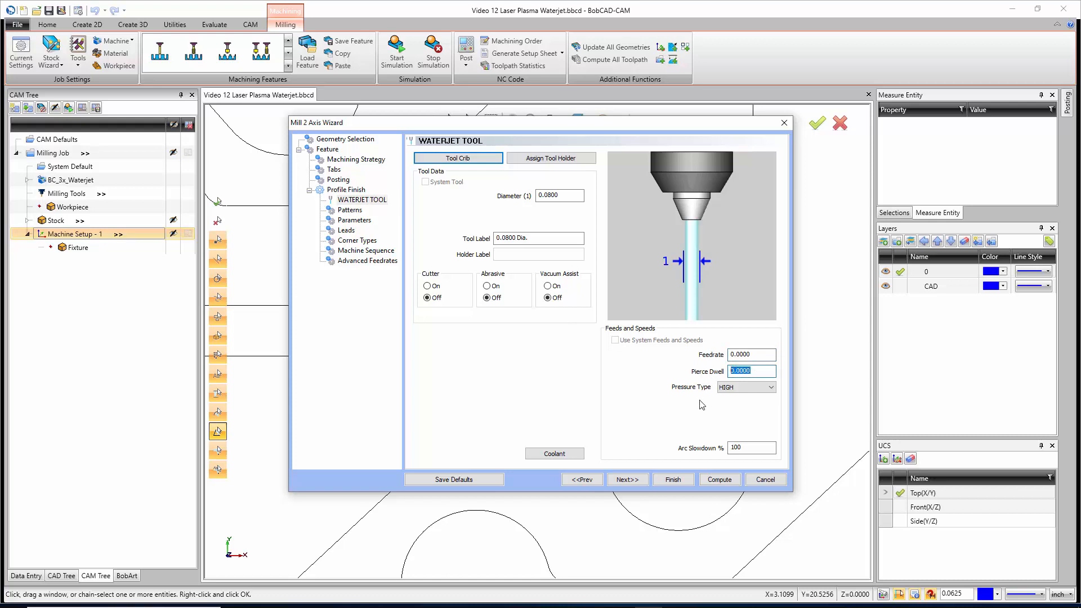
pyautogui.click(757, 388)
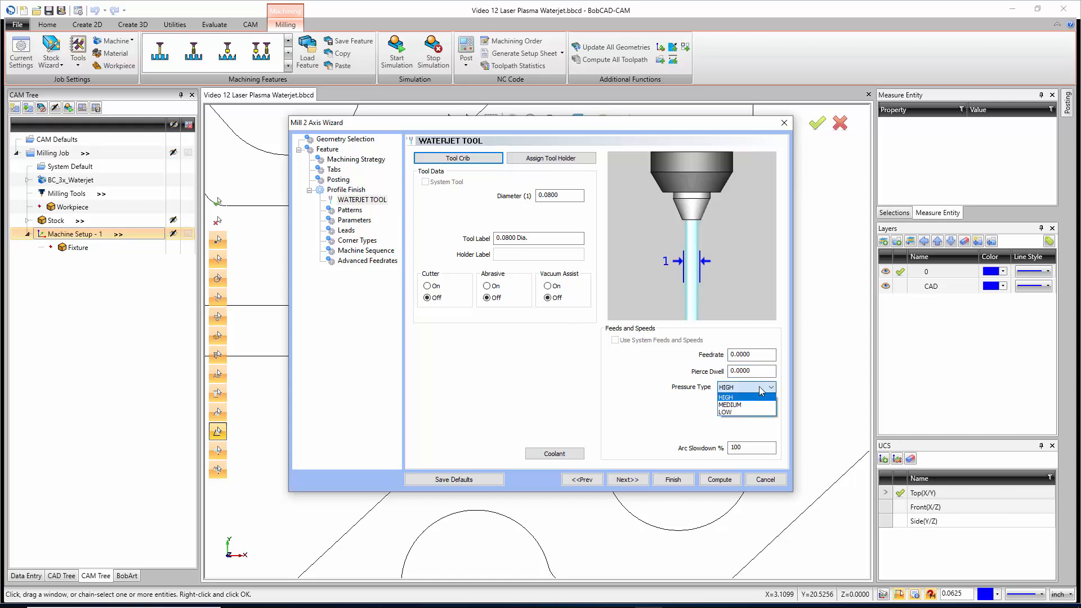
pyautogui.click(761, 387)
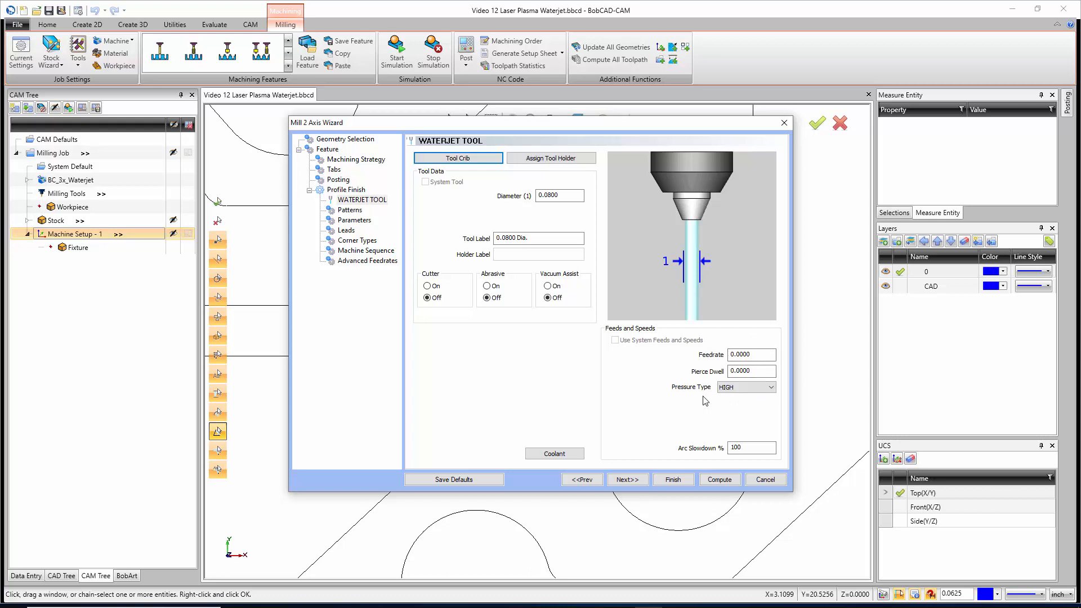
# Set the waterjet tool's feedrate to 20 and pierce dwell to 1, and proceed to the pattern settings
pyautogui.doubleClick(743, 355)
pyautogui.write('20')
pyautogui.press('Tab')
pyautogui.write('1')
pyautogui.click(627, 479)
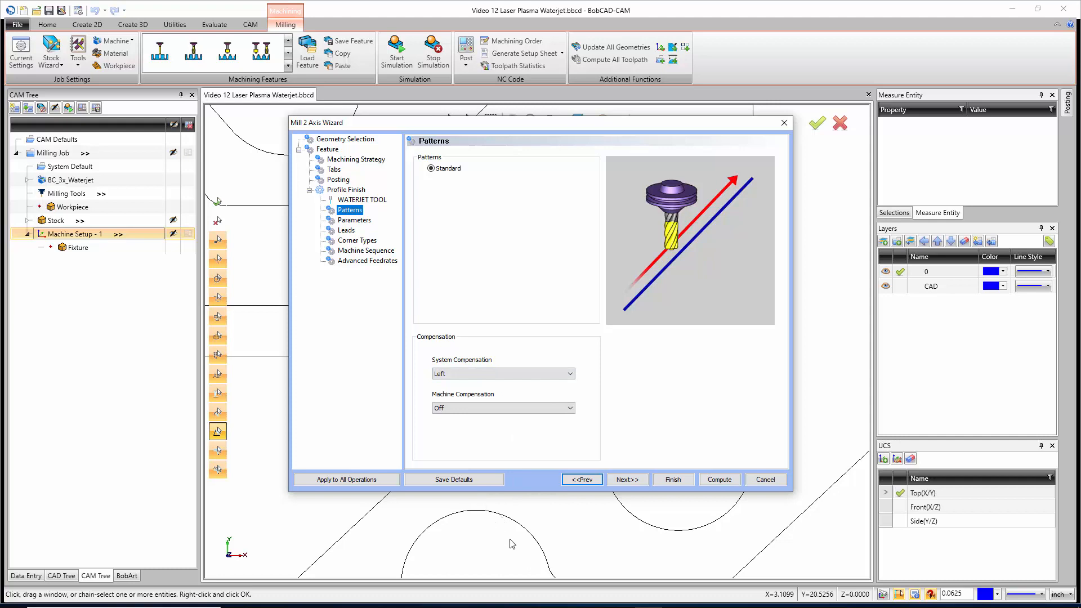
# Review the system compensation options and the finish allowances, and proceed to the lead settings
pyautogui.click(476, 375)
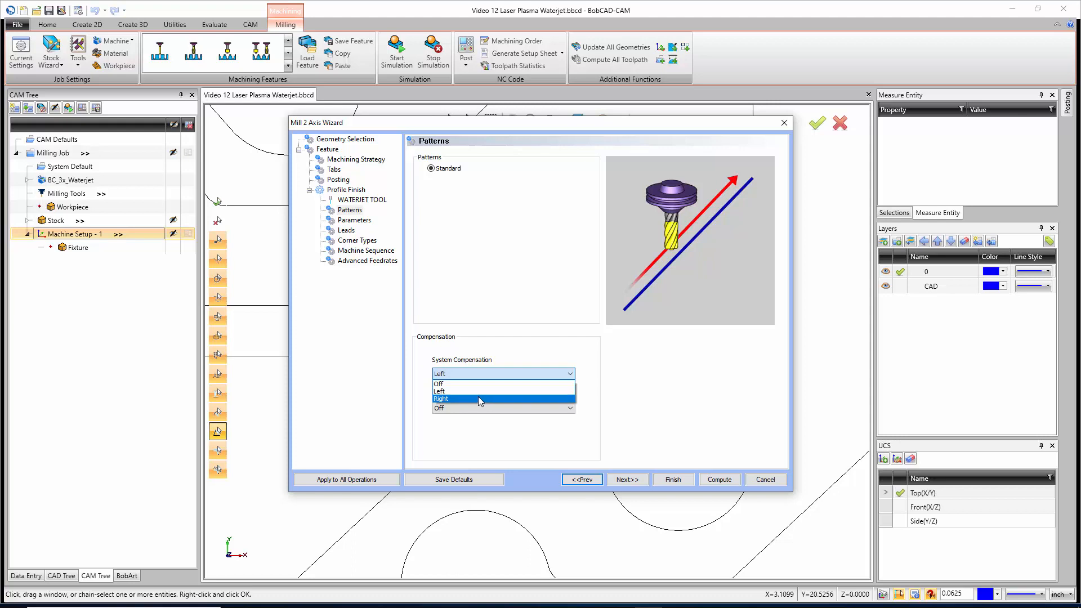
pyautogui.click(606, 397)
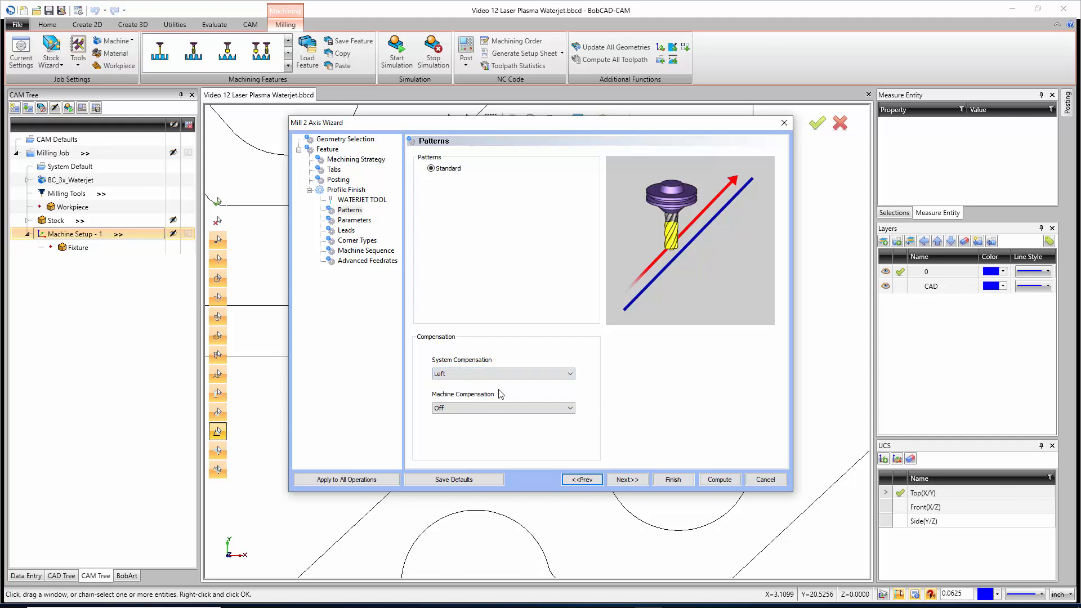
pyautogui.click(624, 478)
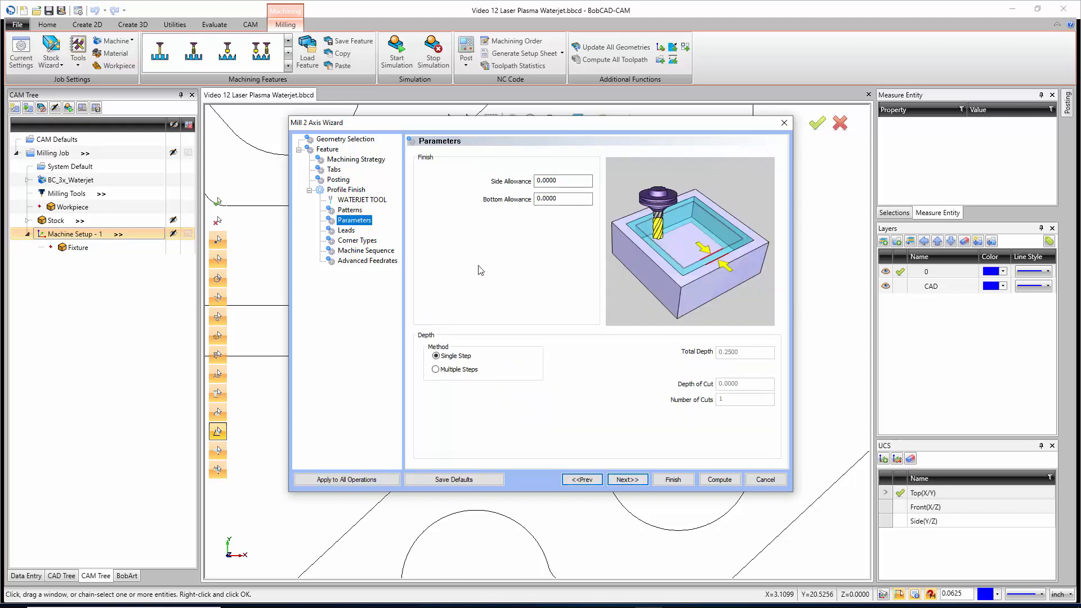
pyautogui.click(563, 180)
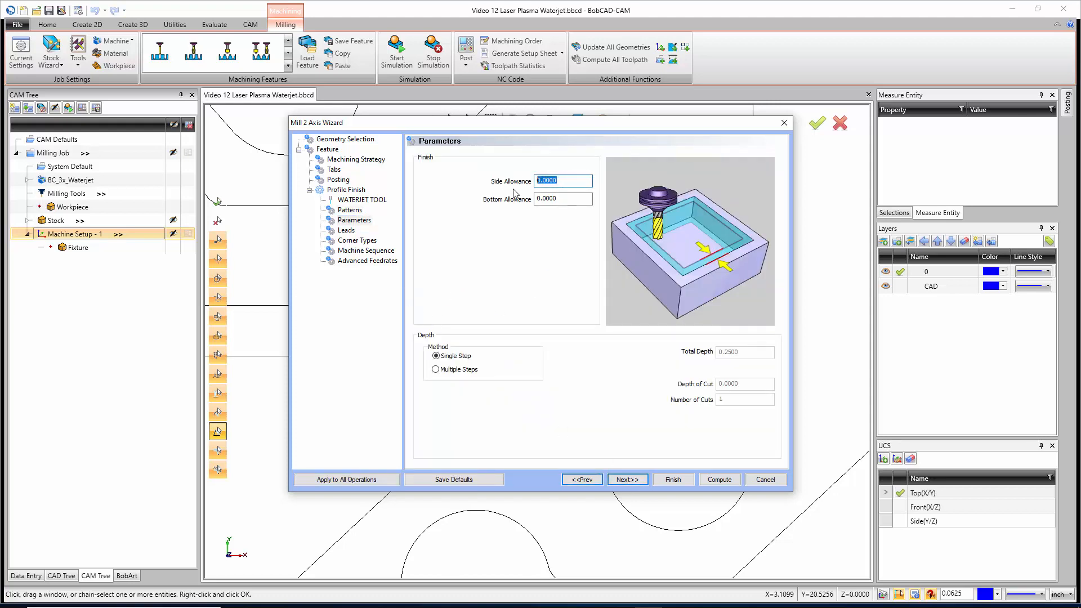
pyautogui.click(567, 199)
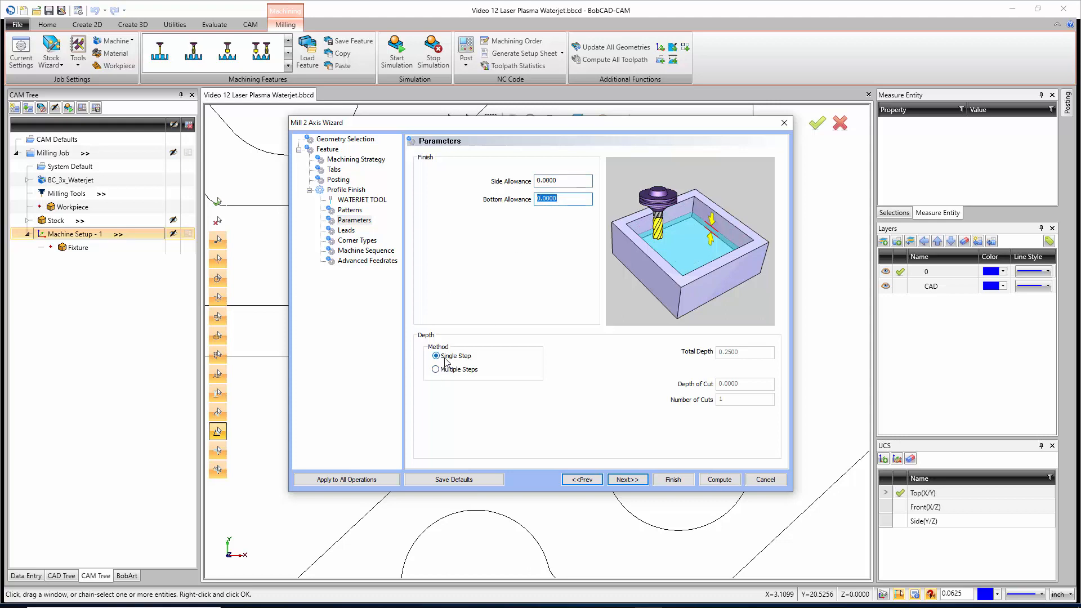
pyautogui.click(627, 480)
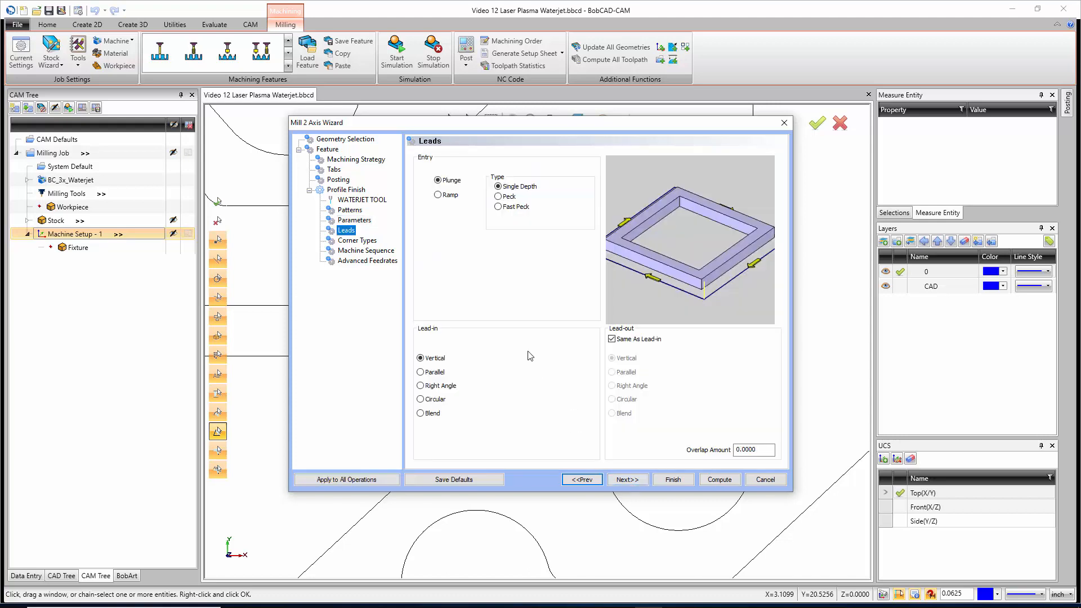
# Set the lead-in to Right Angle with a length of 0.08 and proceed to the corner types
pyautogui.click(423, 388)
pyautogui.doubleClick(567, 398)
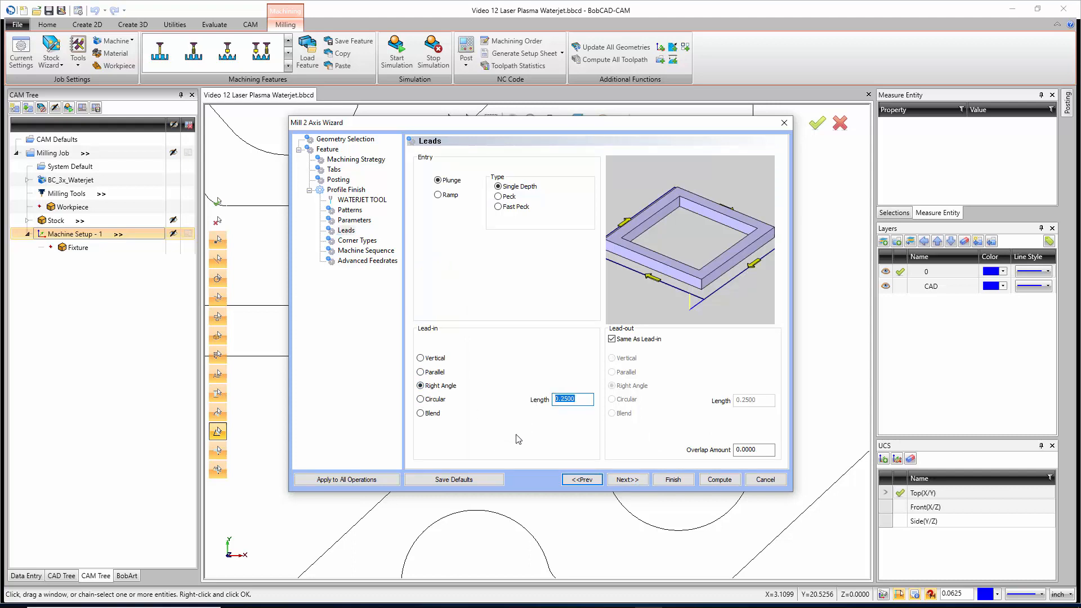
pyautogui.write('.08')
pyautogui.click(622, 478)
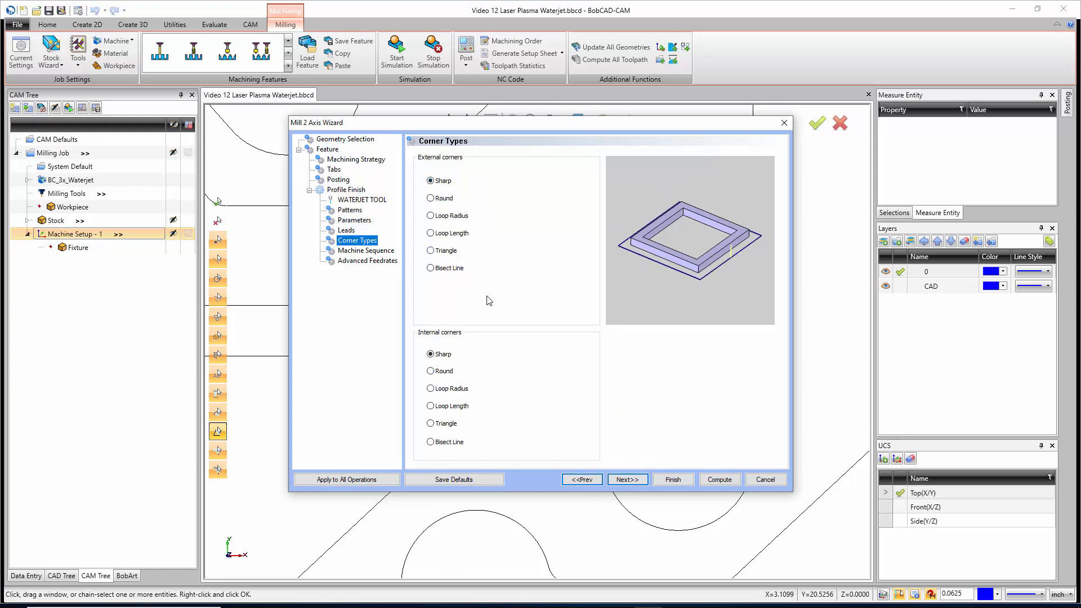
# Try the Round and Loop Radius external corners and return to Sharp
pyautogui.click(442, 198)
pyautogui.click(443, 218)
pyautogui.click(450, 183)
# Compare the Closest, X Direction and No Sorting orders, set the machine sequence to Optimized and compute the toolpath
pyautogui.click(626, 480)
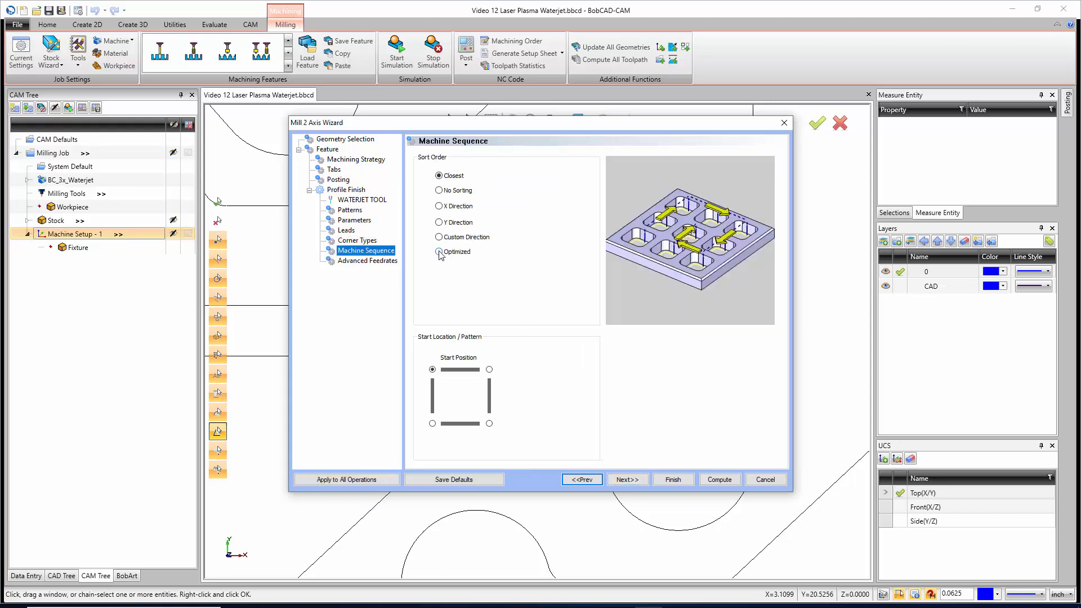
pyautogui.click(440, 176)
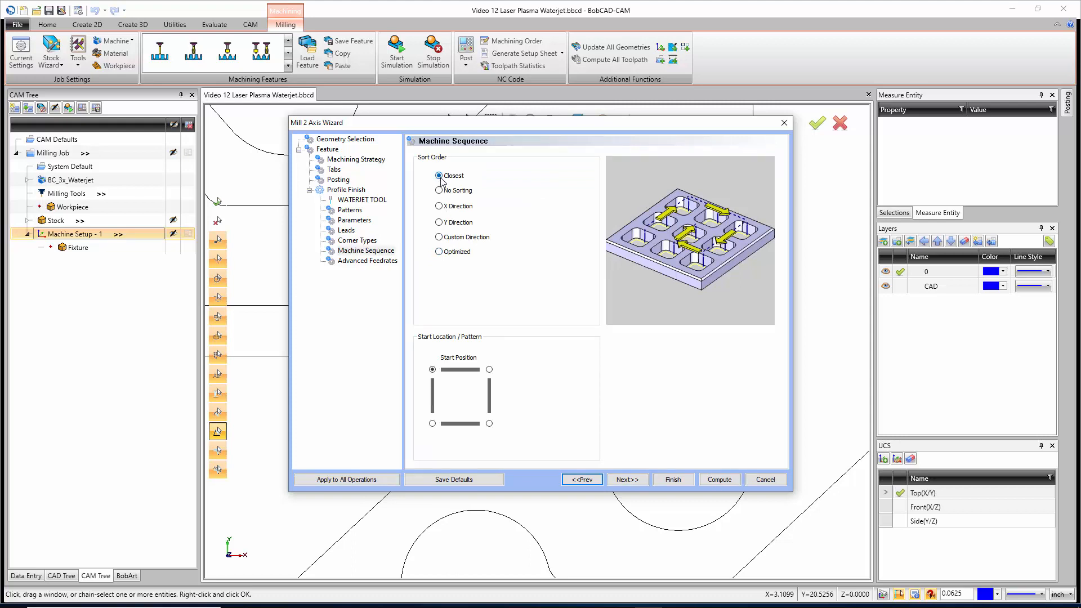
pyautogui.click(442, 207)
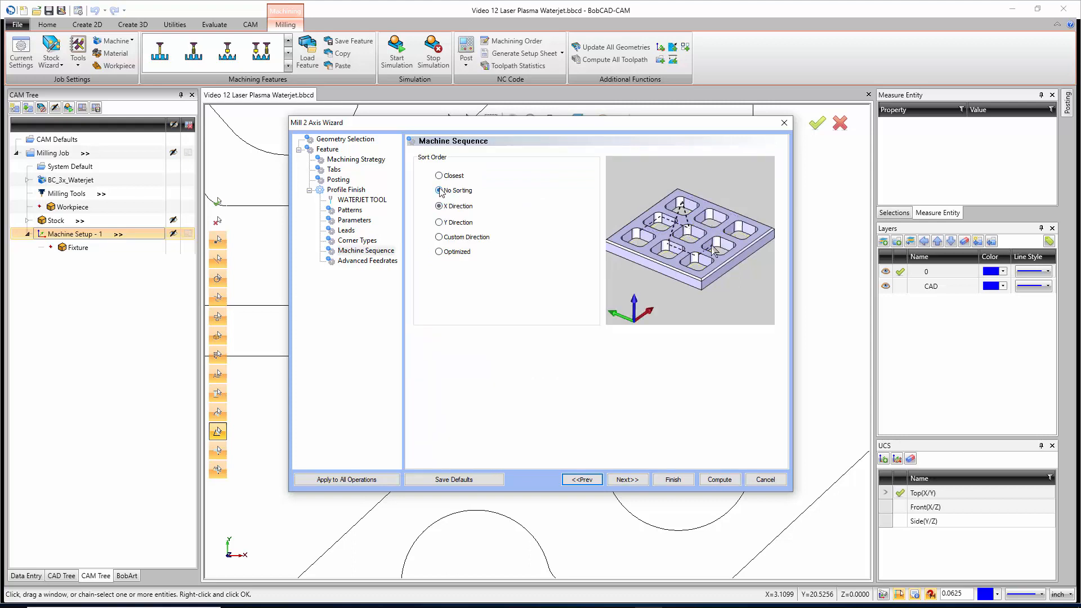
pyautogui.click(440, 191)
pyautogui.click(451, 254)
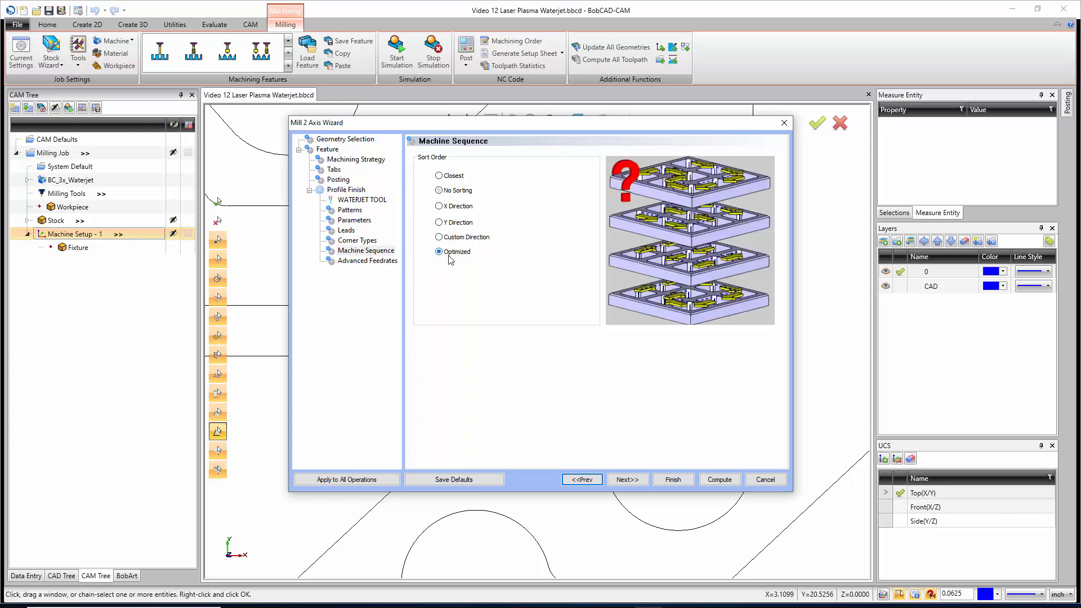
pyautogui.click(633, 478)
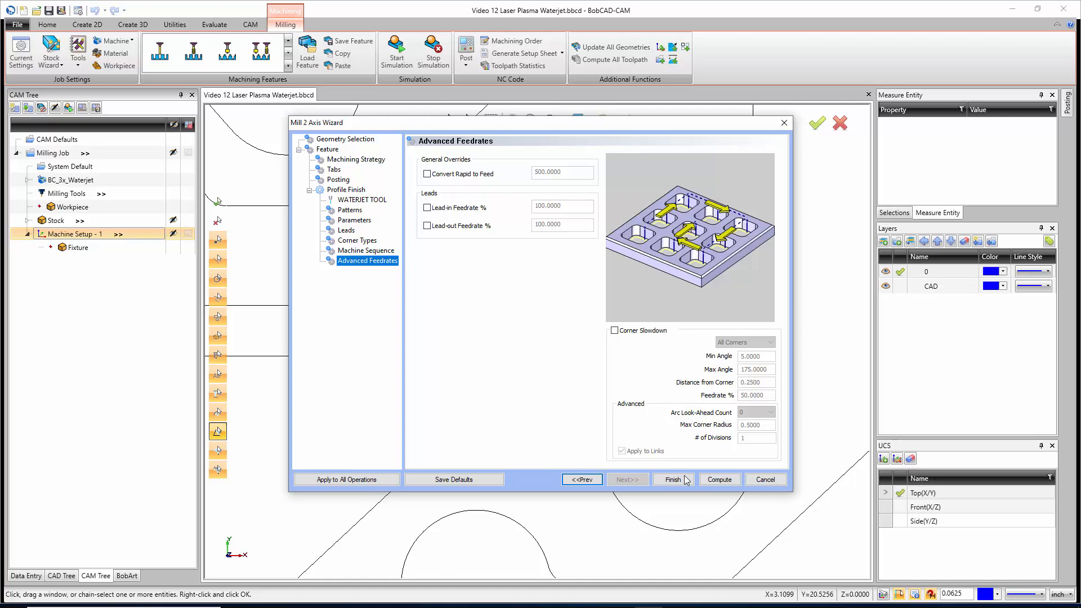
pyautogui.click(704, 480)
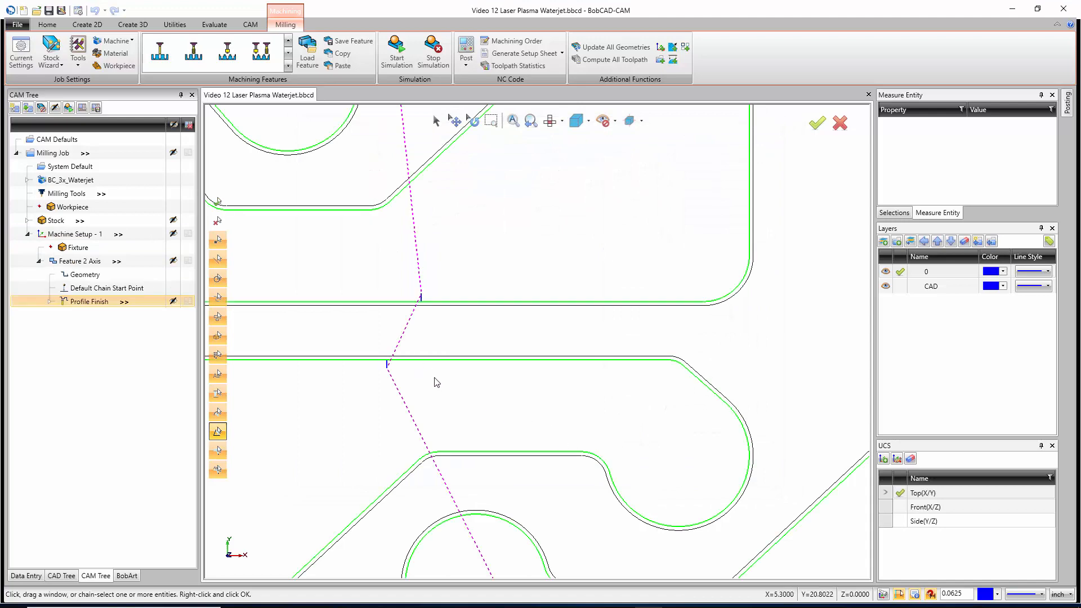
# Change the 2-axis feature's system compensation to Right and recompute its Profile Finish toolpath
pyautogui.scroll(-3, 499, 394)
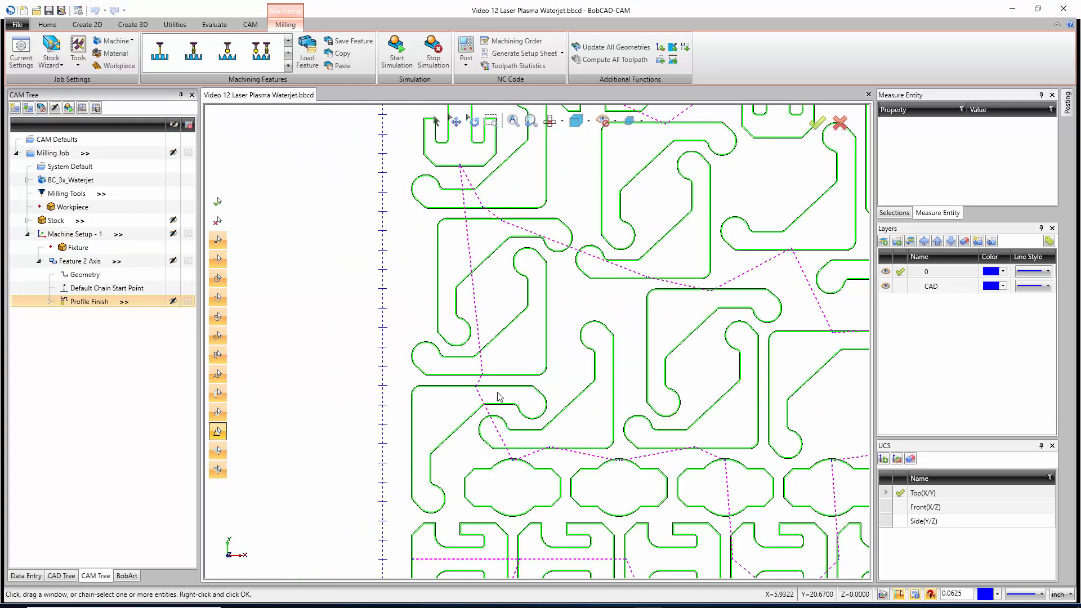
pyautogui.scroll(3, 501, 398)
pyautogui.scroll(2, 462, 367)
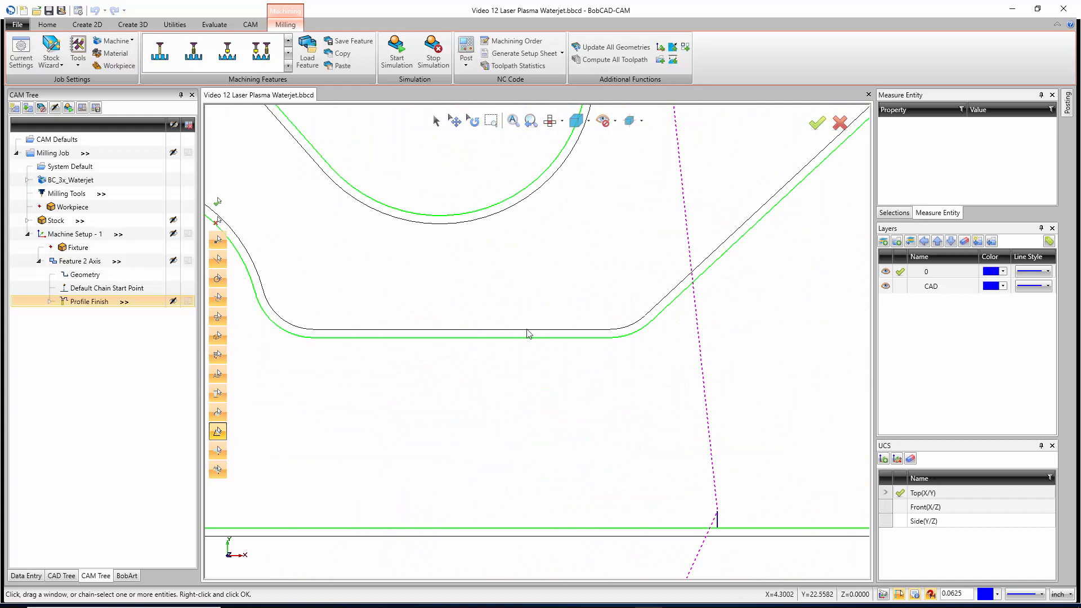
pyautogui.scroll(-3, 532, 350)
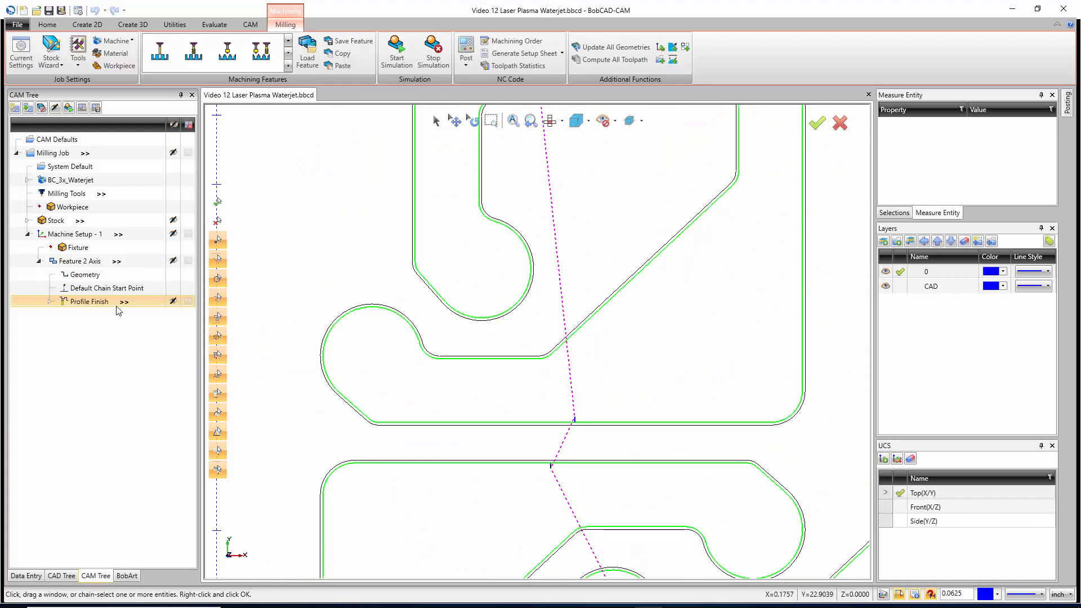
pyautogui.rightClick(93, 261)
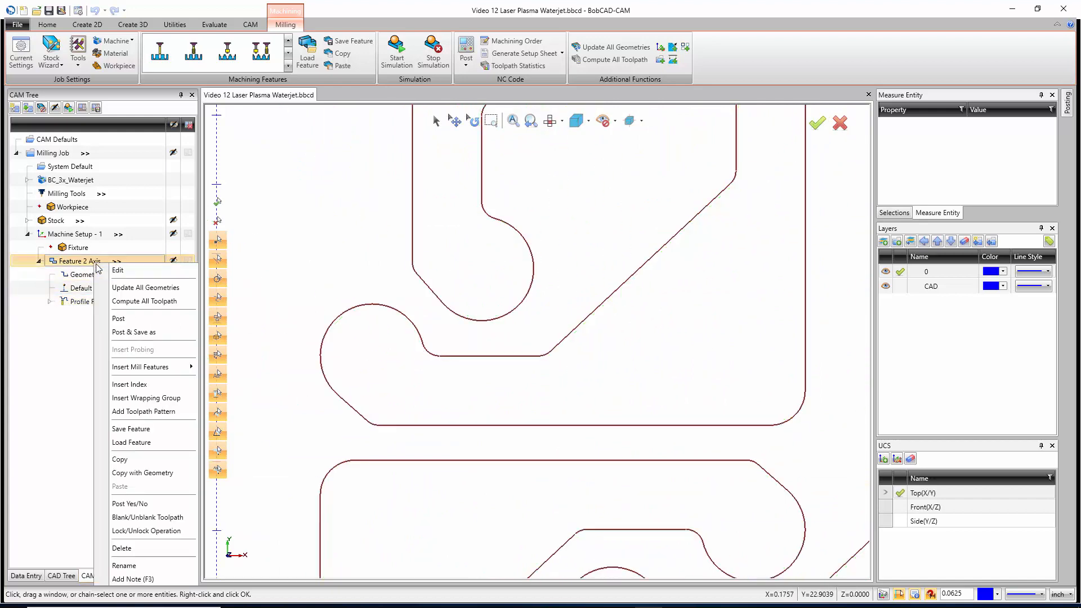
pyautogui.click(125, 272)
pyautogui.click(350, 200)
pyautogui.click(485, 373)
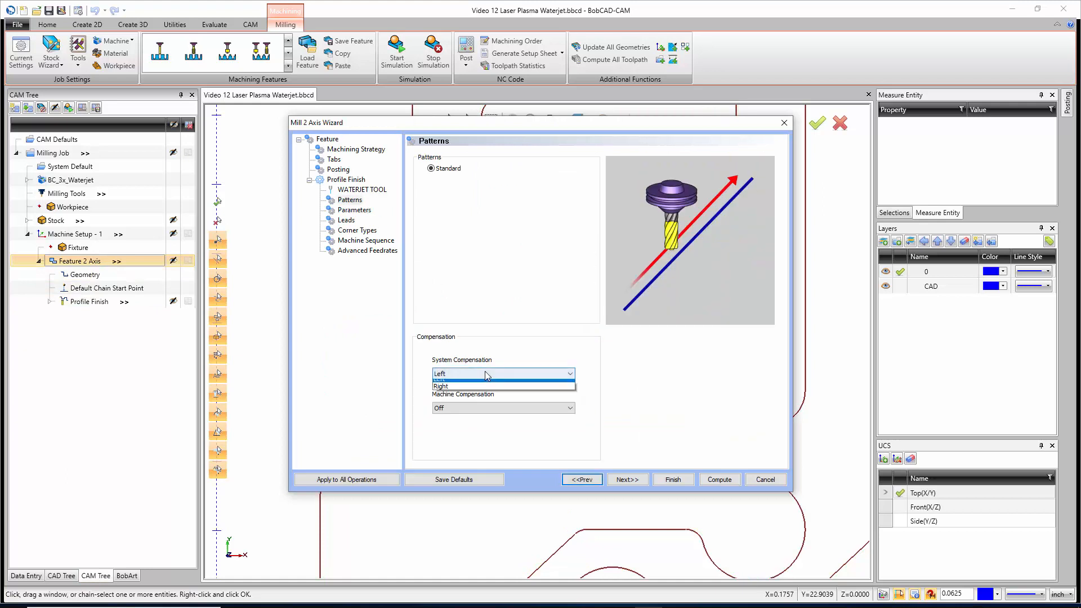
pyautogui.click(478, 398)
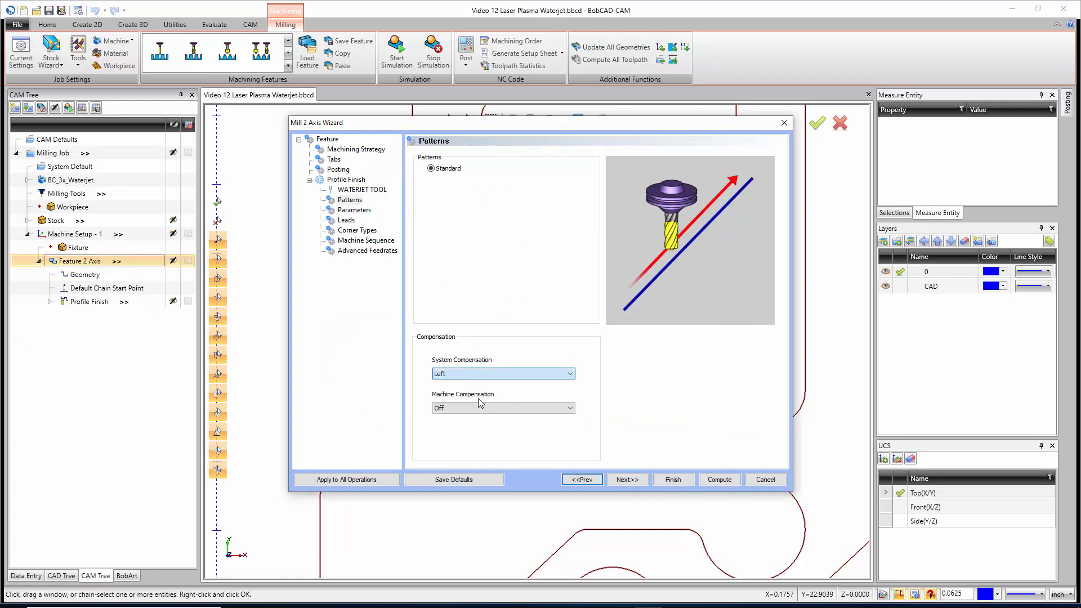
pyautogui.click(720, 479)
pyautogui.click(89, 302)
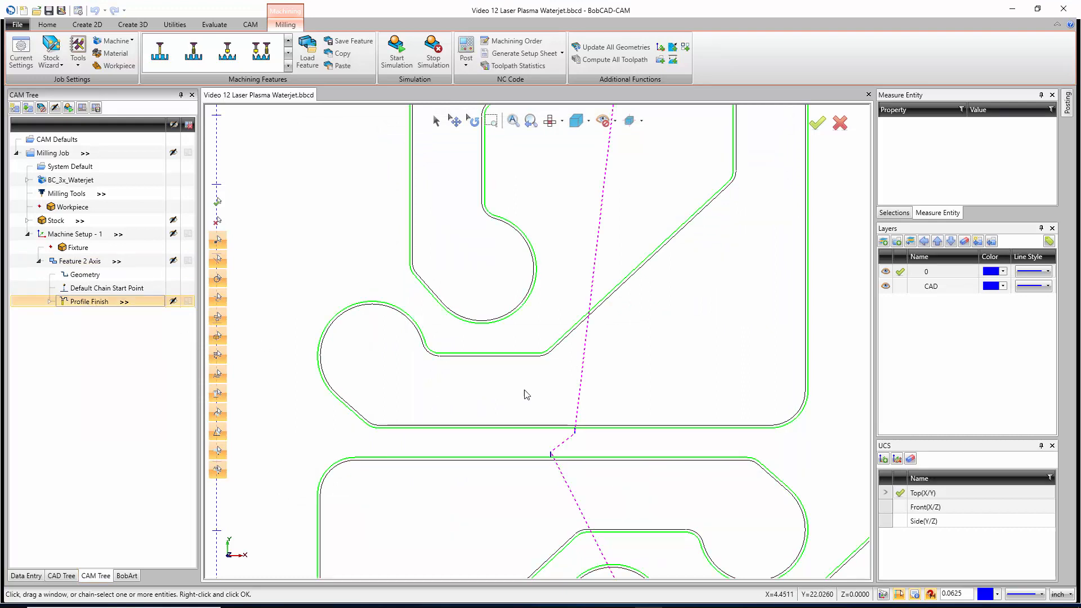
# Reverse the direction of the feature's default chain start point and recompute the Profile Finish toolpath
pyautogui.click(101, 290)
pyautogui.rightClick(103, 289)
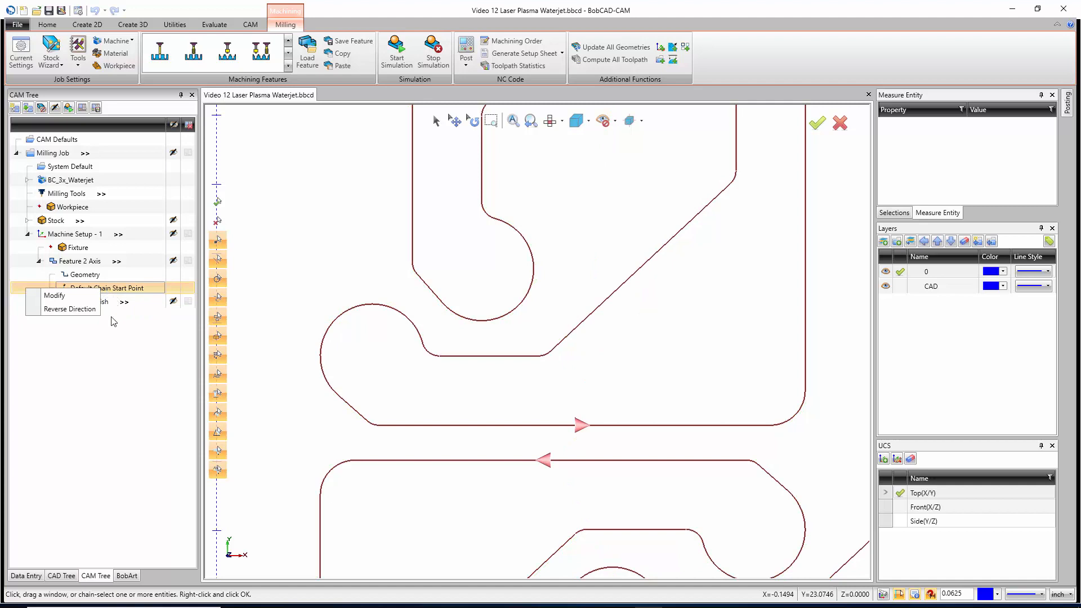
pyautogui.click(108, 294)
pyautogui.rightClick(110, 289)
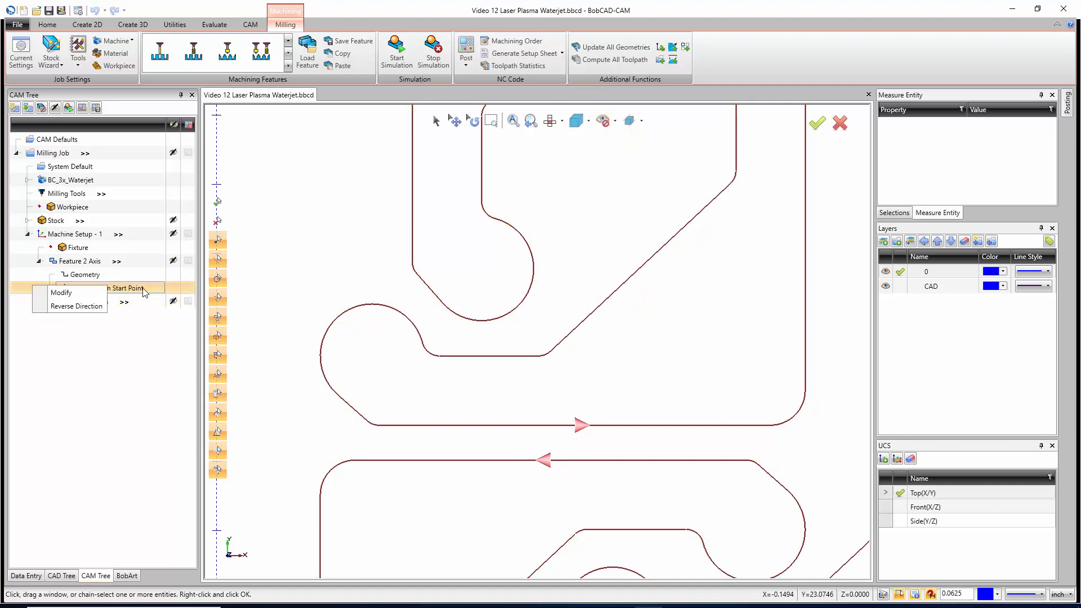
pyautogui.click(94, 309)
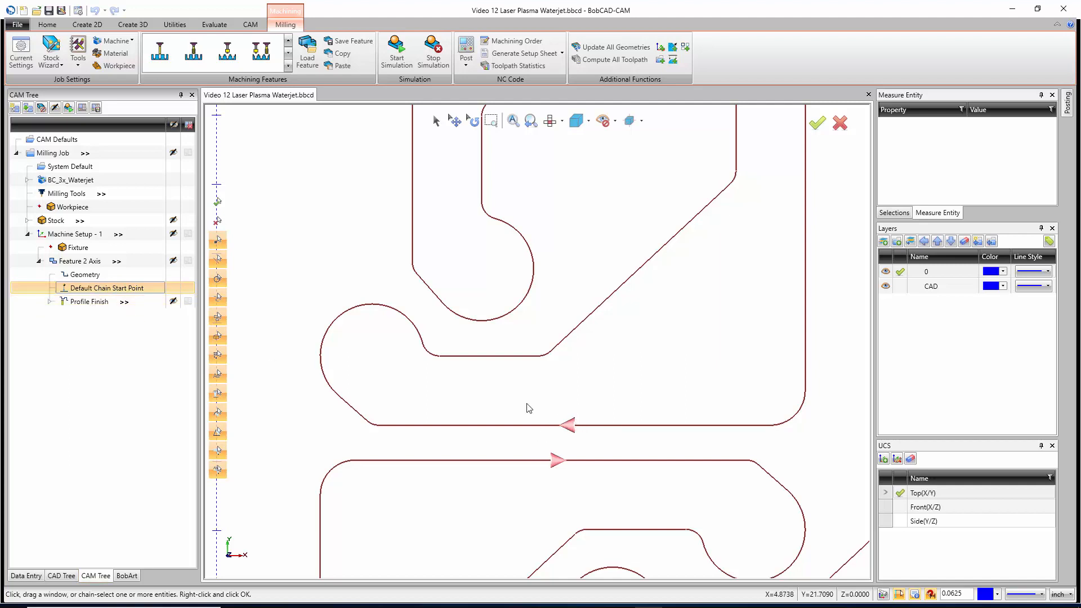
pyautogui.rightClick(102, 307)
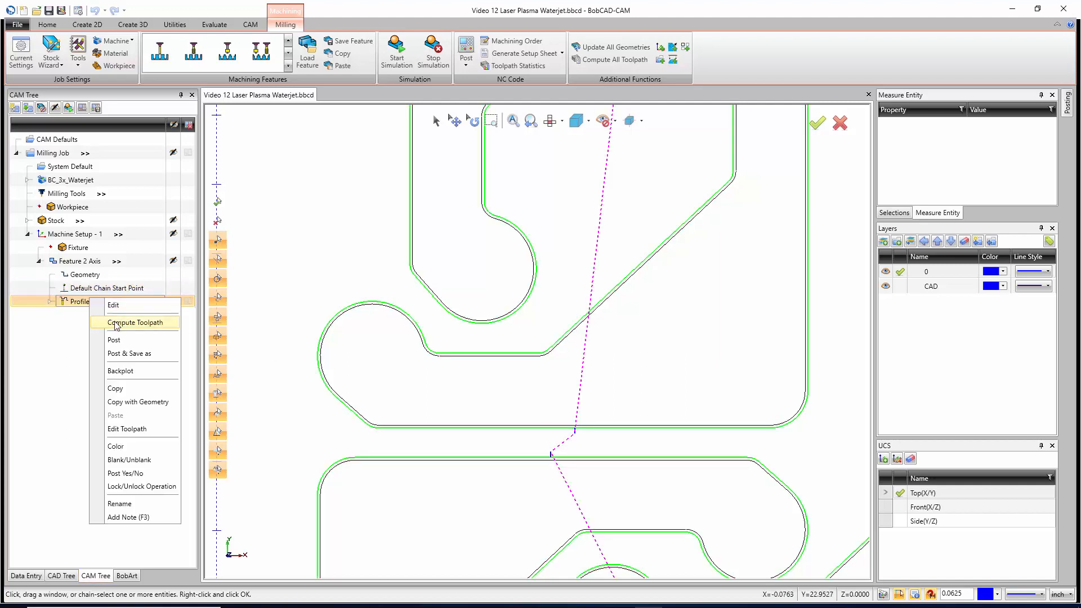
pyautogui.click(116, 326)
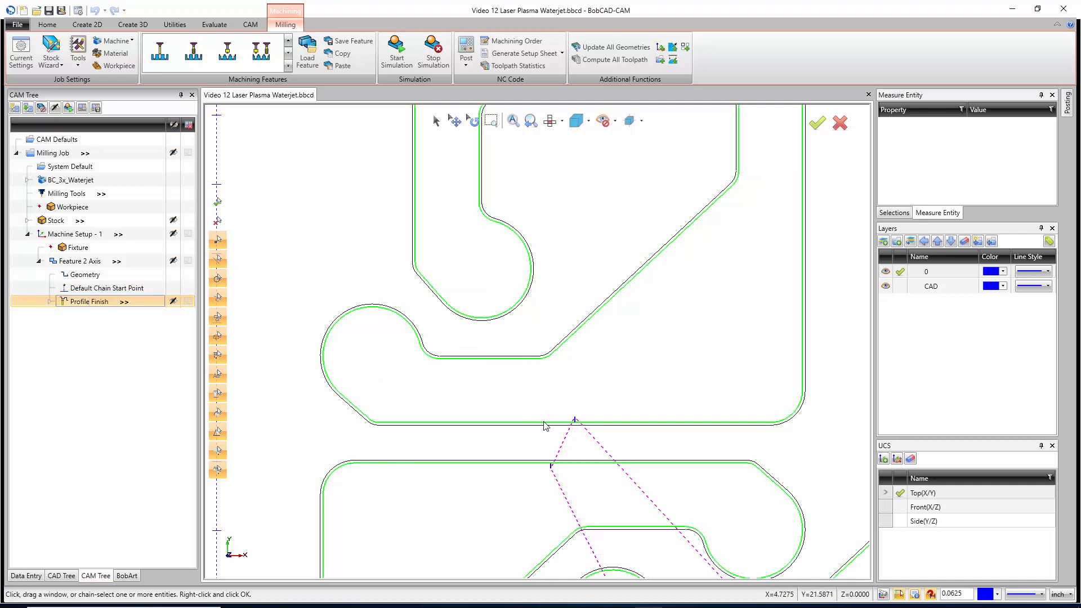
# Flip the default chain start point back to its opposite direction and compute the Profile Finish toolpath again
pyautogui.rightClick(95, 289)
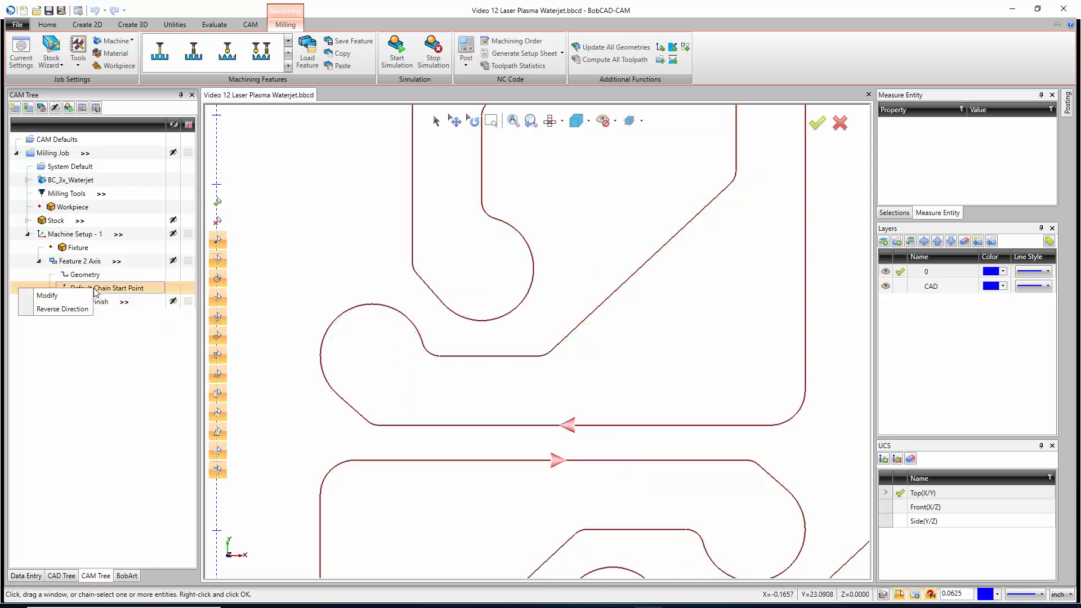
pyautogui.click(97, 301)
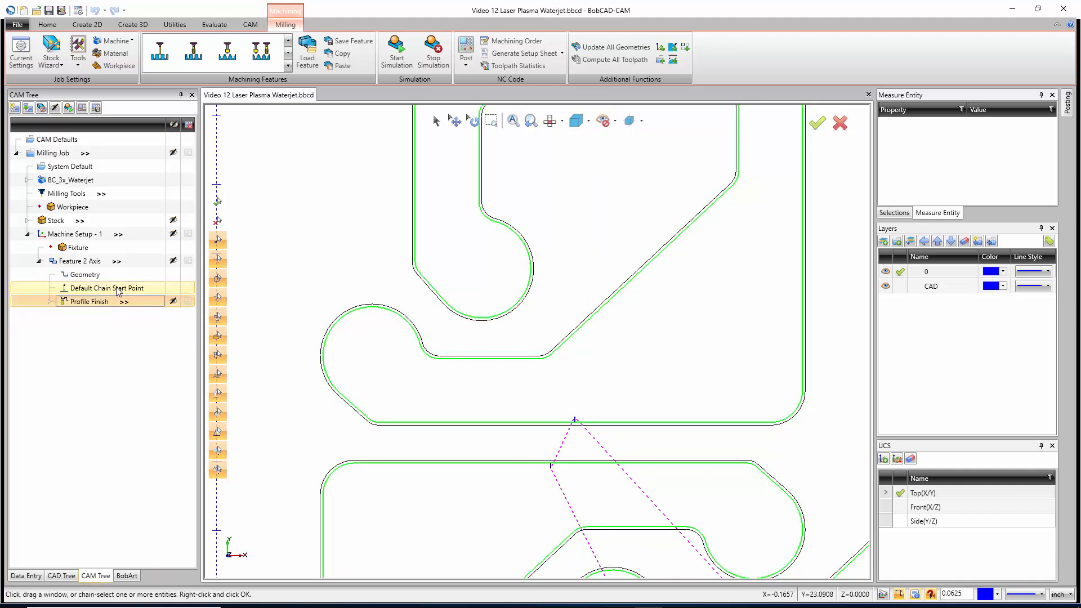
pyautogui.rightClick(11, 302)
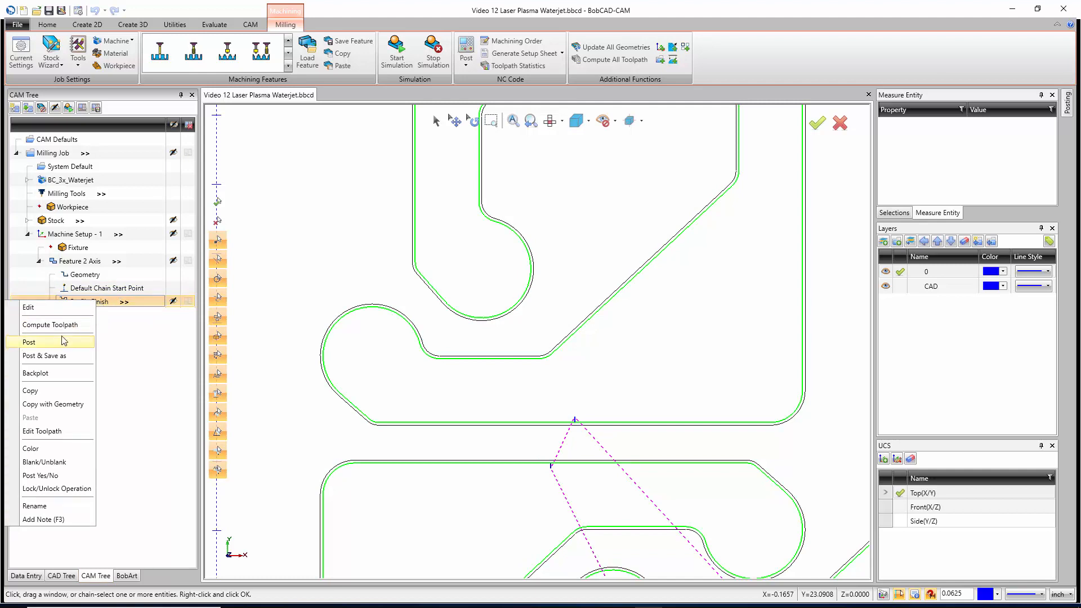
pyautogui.click(79, 325)
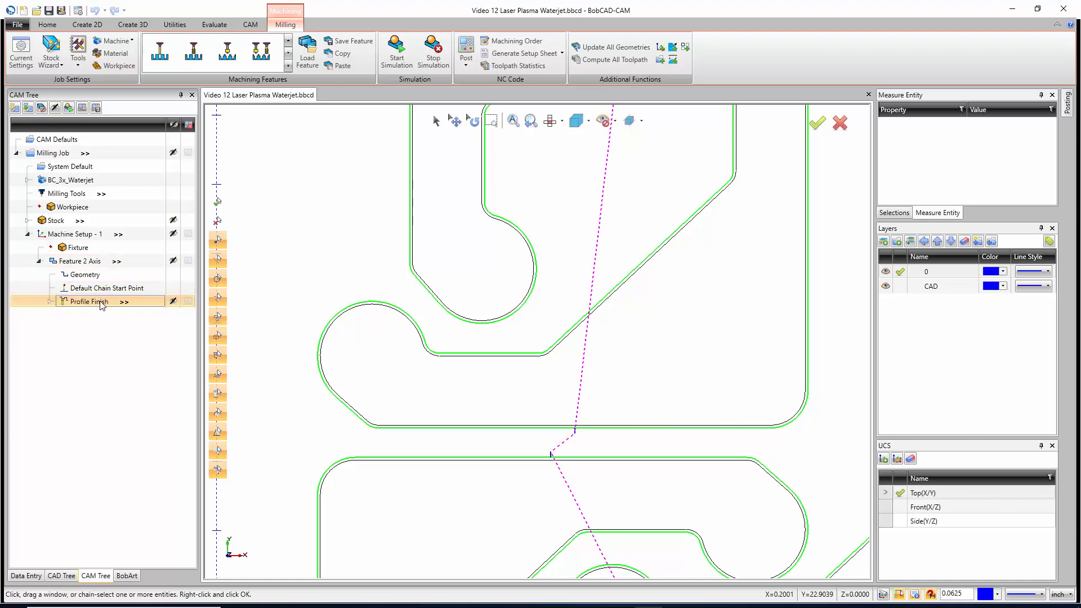
pyautogui.scroll(-5, 451, 378)
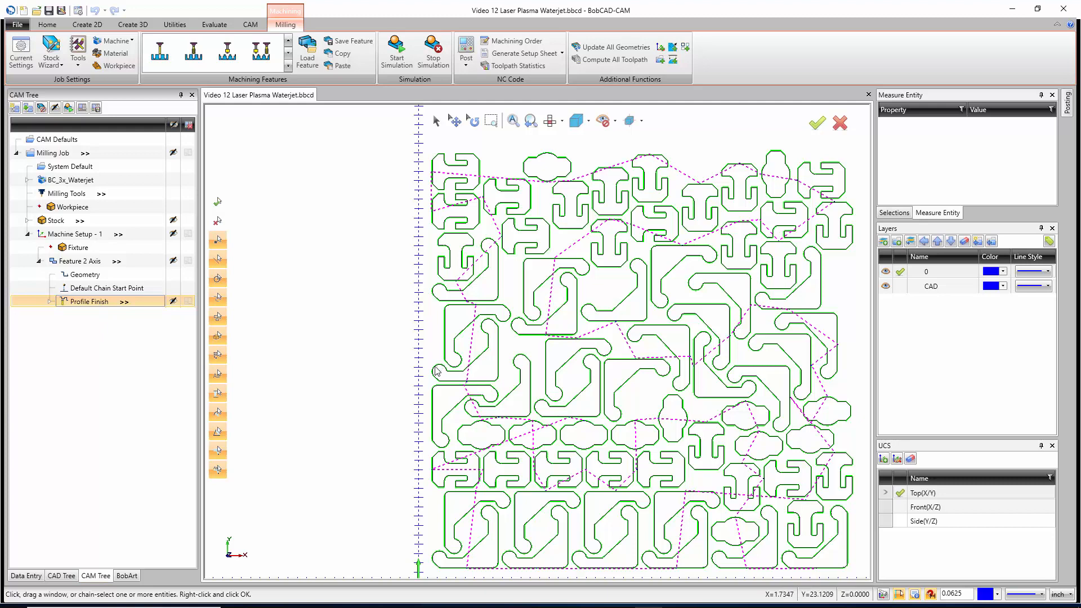
# Save the 2-axis feature to the Features folder as QUARTER DEEP WATERJET PROFILE
pyautogui.click(86, 263)
pyautogui.rightClick(86, 263)
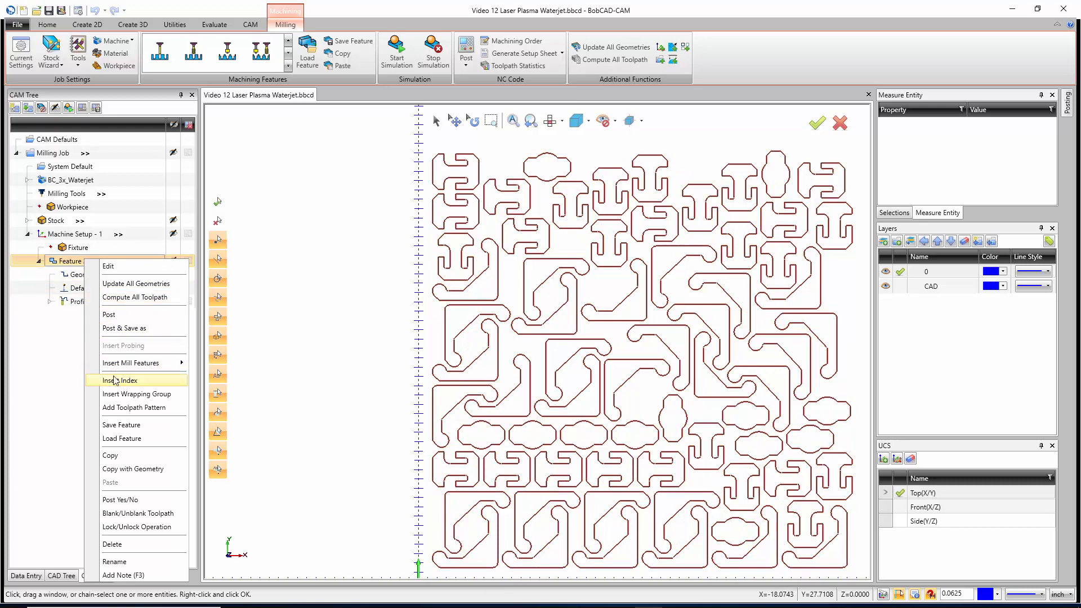
pyautogui.click(117, 431)
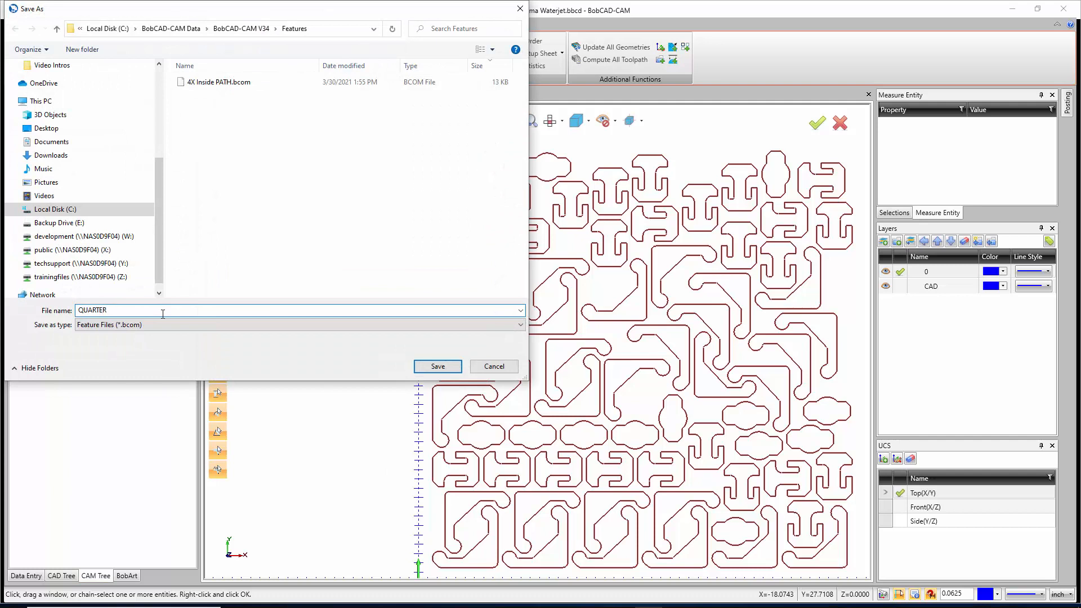
pyautogui.write('QUARTER DEEP WATERJET PROFILE')
pyautogui.click(439, 367)
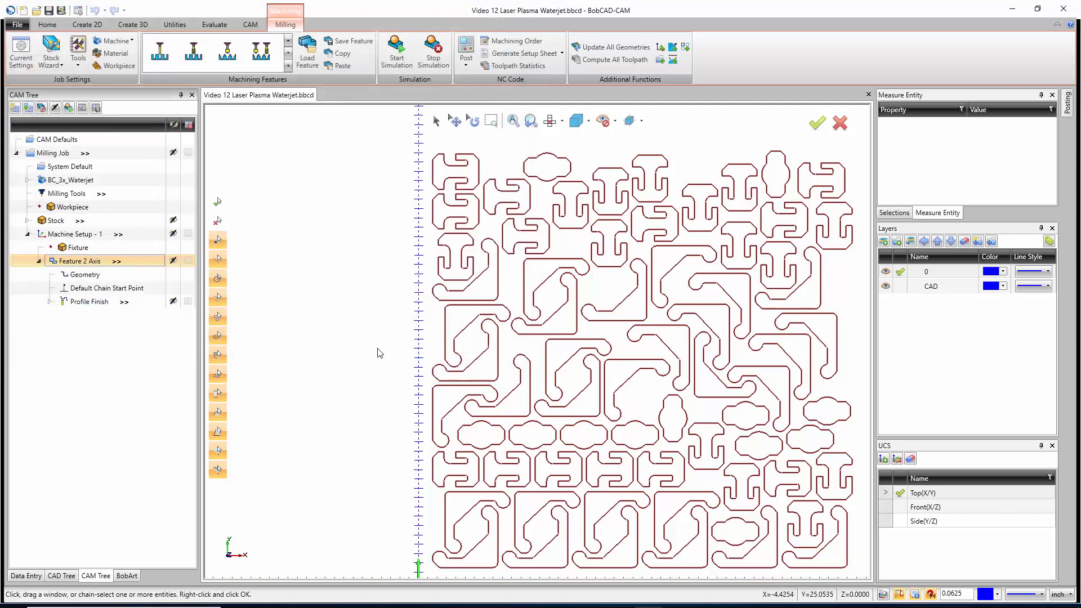
# Delete the existing Milling Job from the CAM tree
pyautogui.scroll(-2, 207, 355)
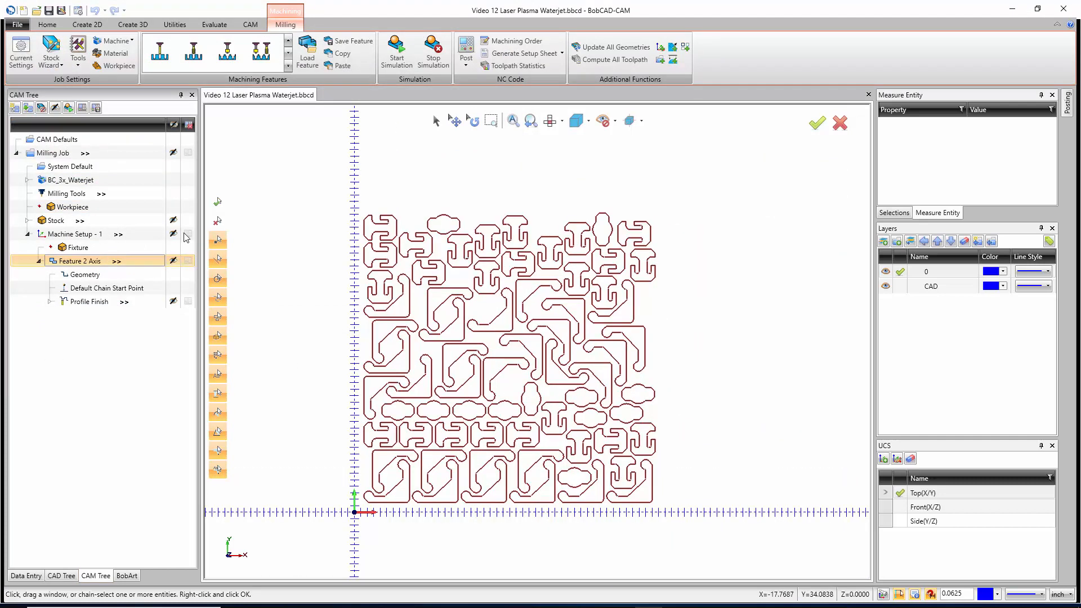
pyautogui.rightClick(62, 152)
pyautogui.click(107, 426)
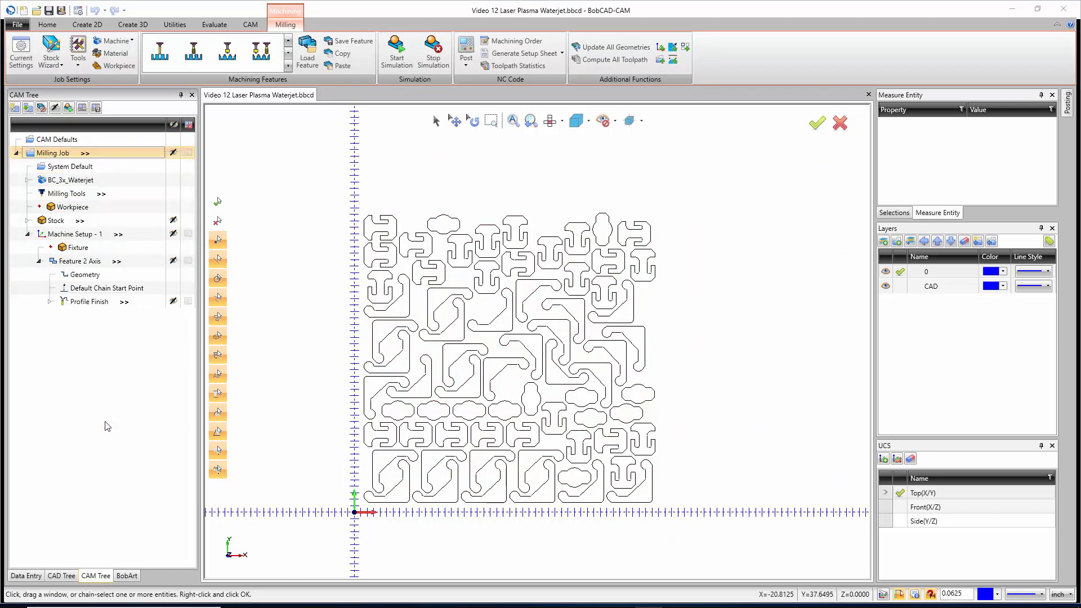
pyautogui.click(560, 331)
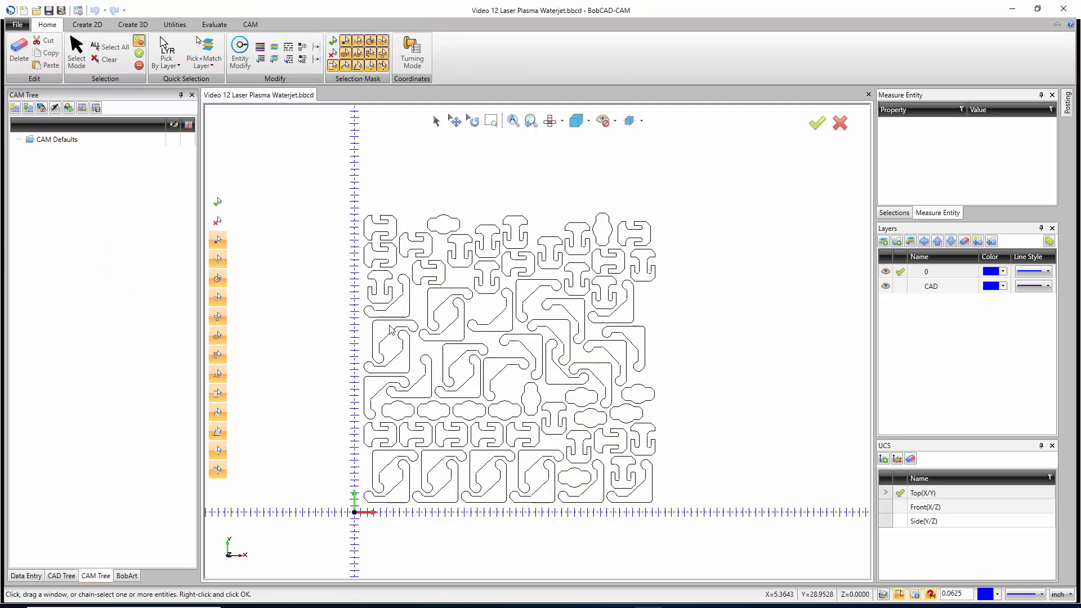
# Create a new milling job for the BC_3x_Waterjet machine and proceed to its stock definition without selecting a workpiece
pyautogui.rightClick(48, 139)
pyautogui.click(67, 159)
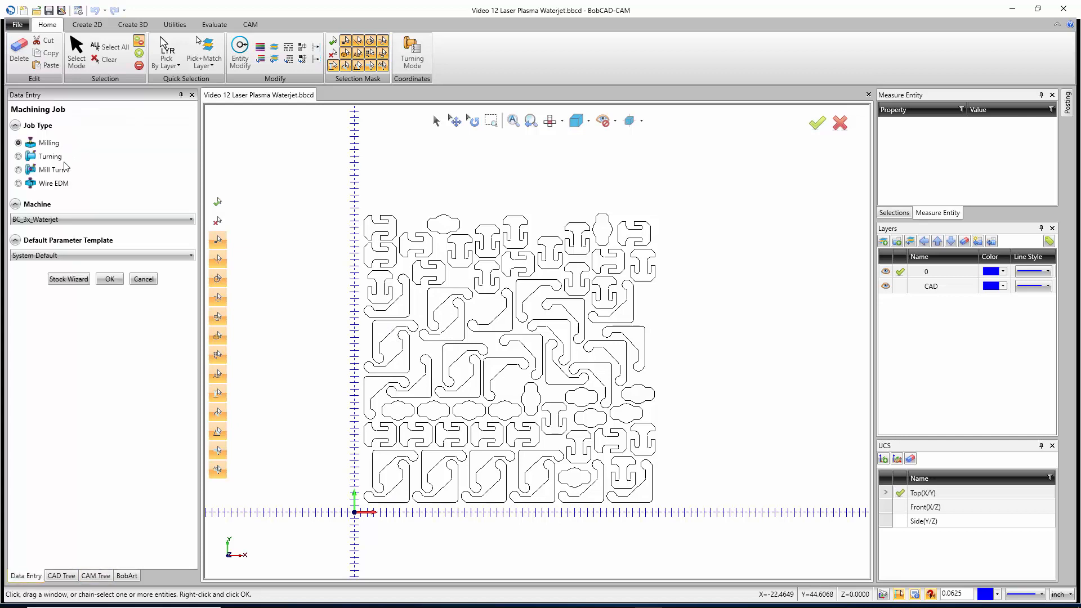
pyautogui.click(55, 220)
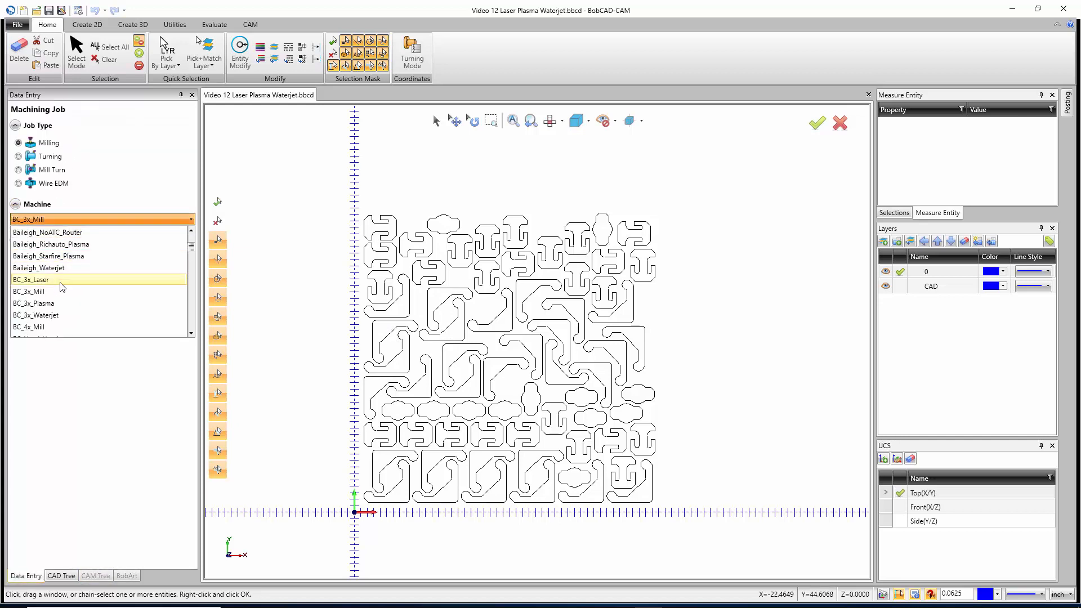
pyautogui.click(56, 282)
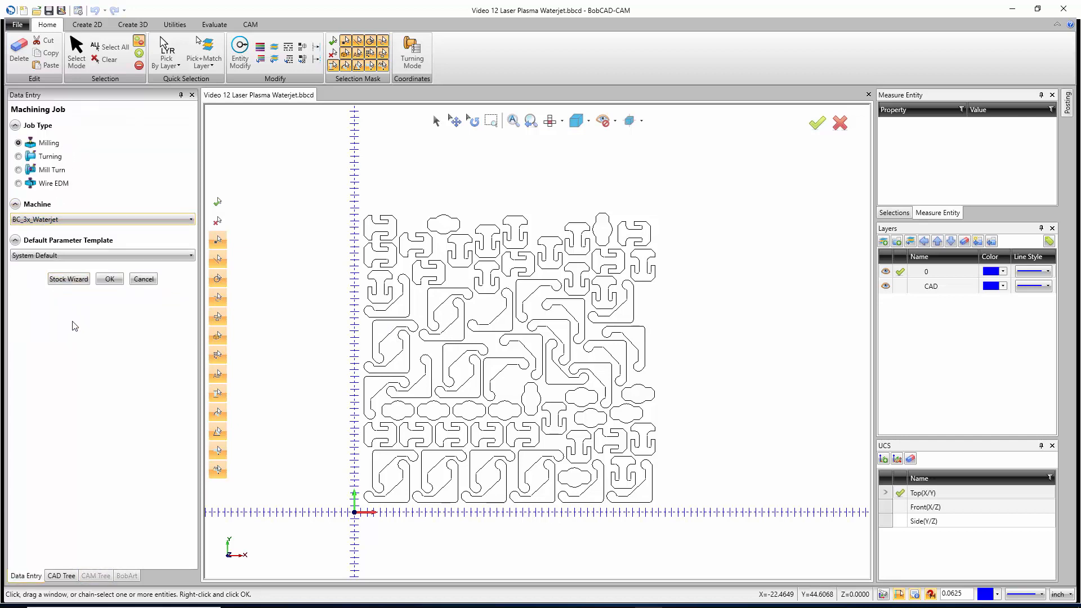
pyautogui.click(74, 280)
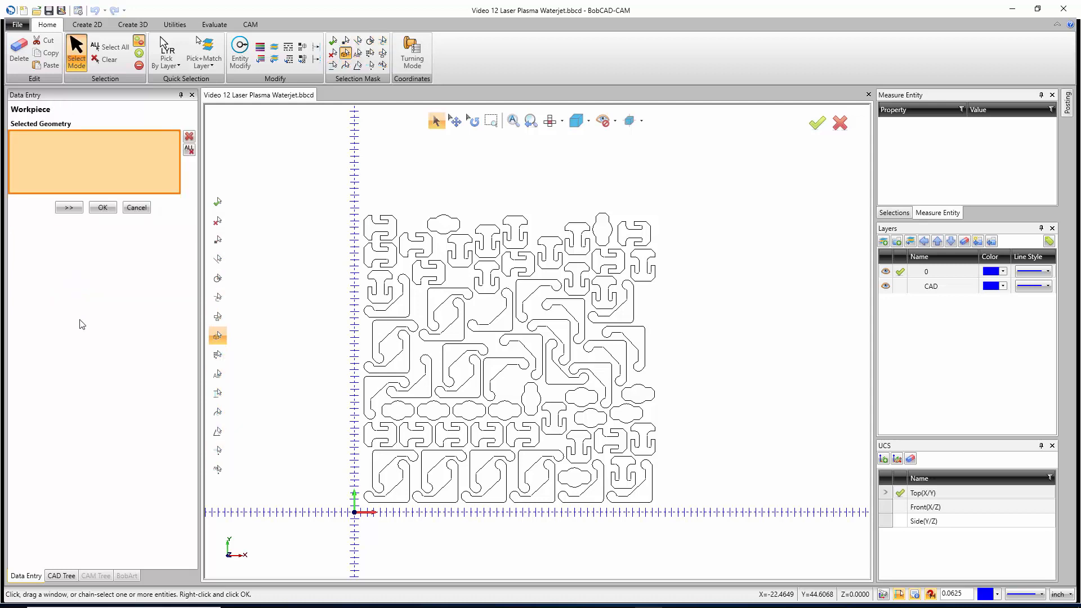
pyautogui.click(69, 207)
# Set the rectangular stock dimensions to 48 in X, 48 in Y and 0.25 in Z
pyautogui.click(88, 254)
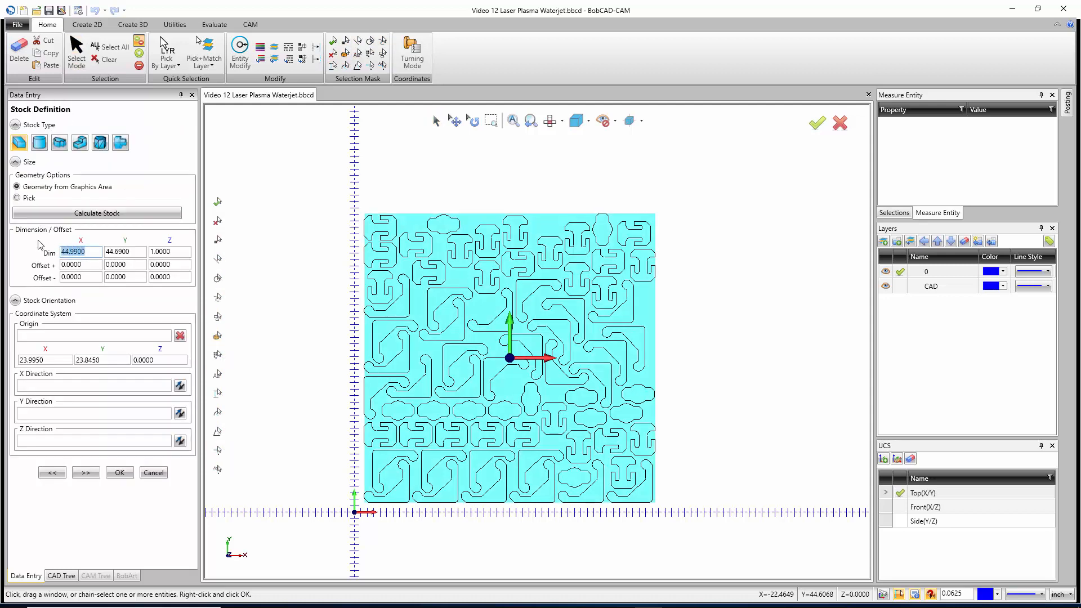
pyautogui.write('48')
pyautogui.press('Tab')
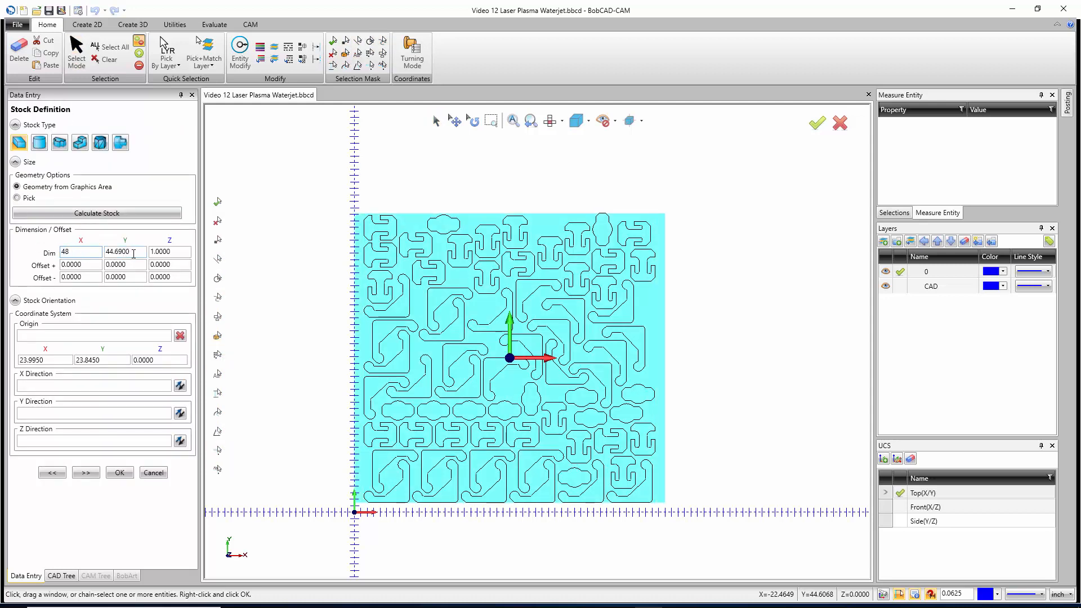
pyautogui.write('48')
pyautogui.press('Tab')
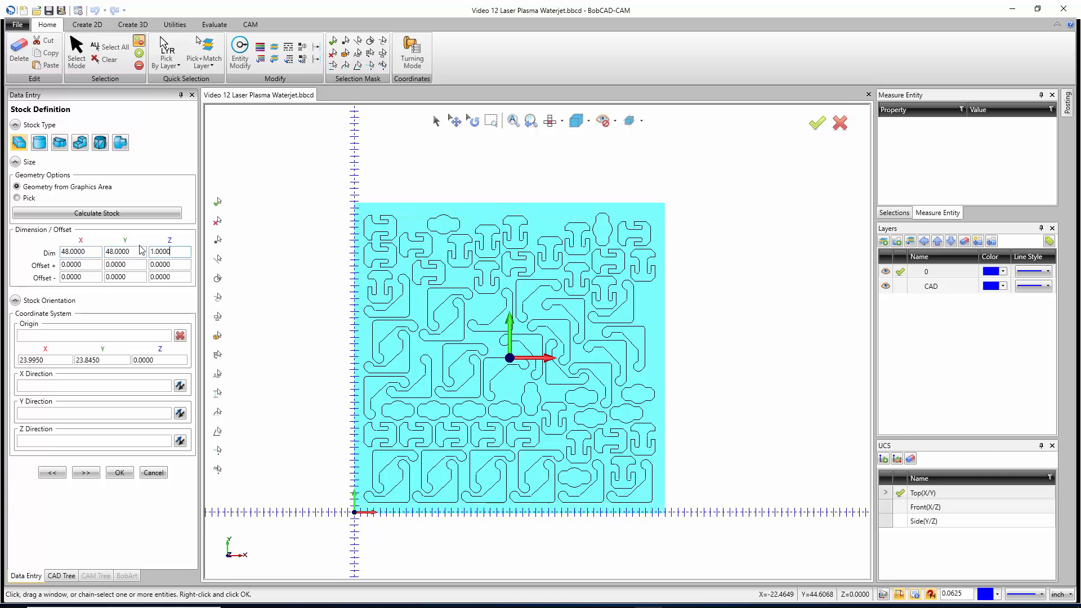
pyautogui.press('BackSpace')
pyautogui.write('.25')
# Set the stock origin to X 24 and Y 24 and finish the job with the default machine setup
pyautogui.click(48, 359)
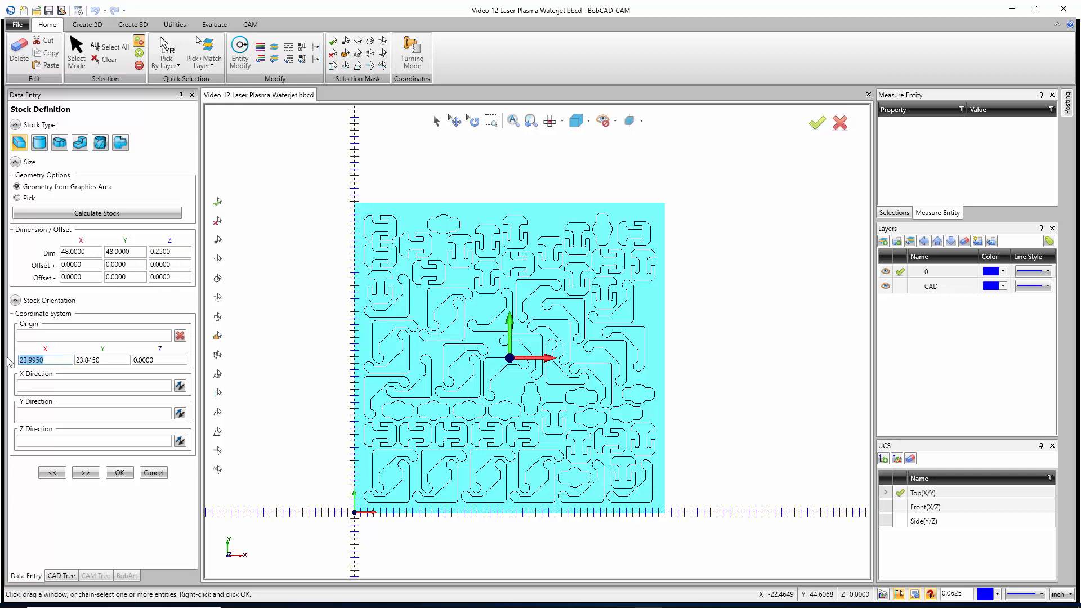
pyautogui.write('24')
pyautogui.press('Tab')
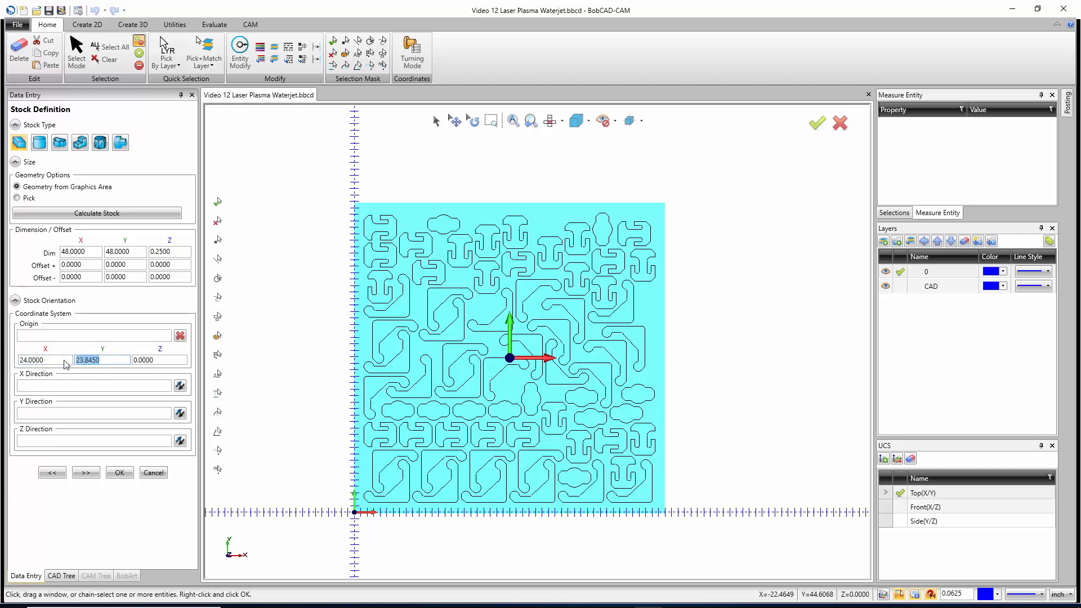
pyautogui.write('24')
pyautogui.click(86, 472)
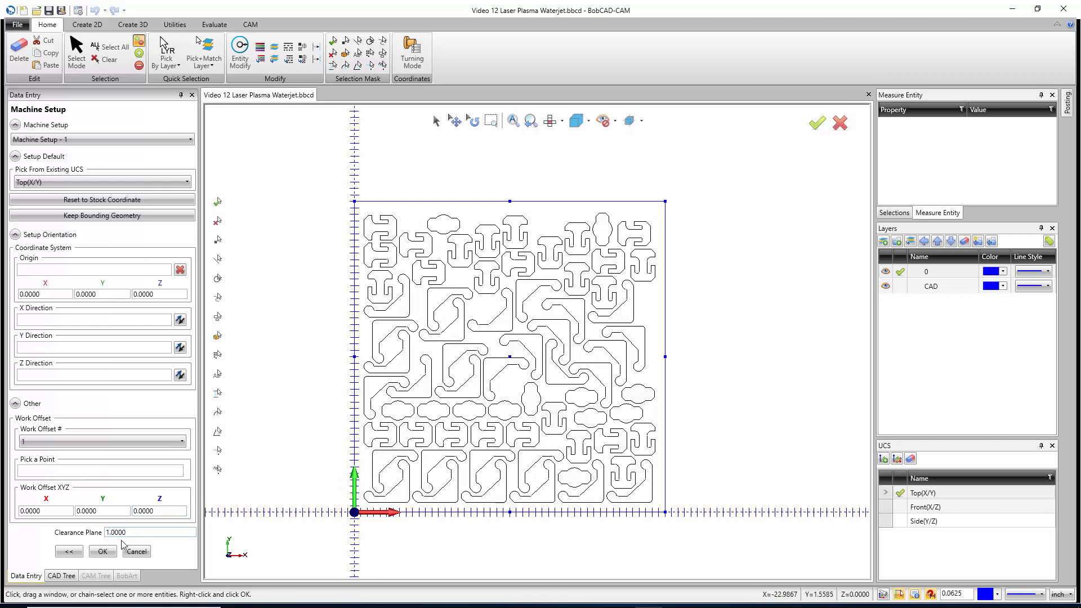
pyautogui.click(102, 551)
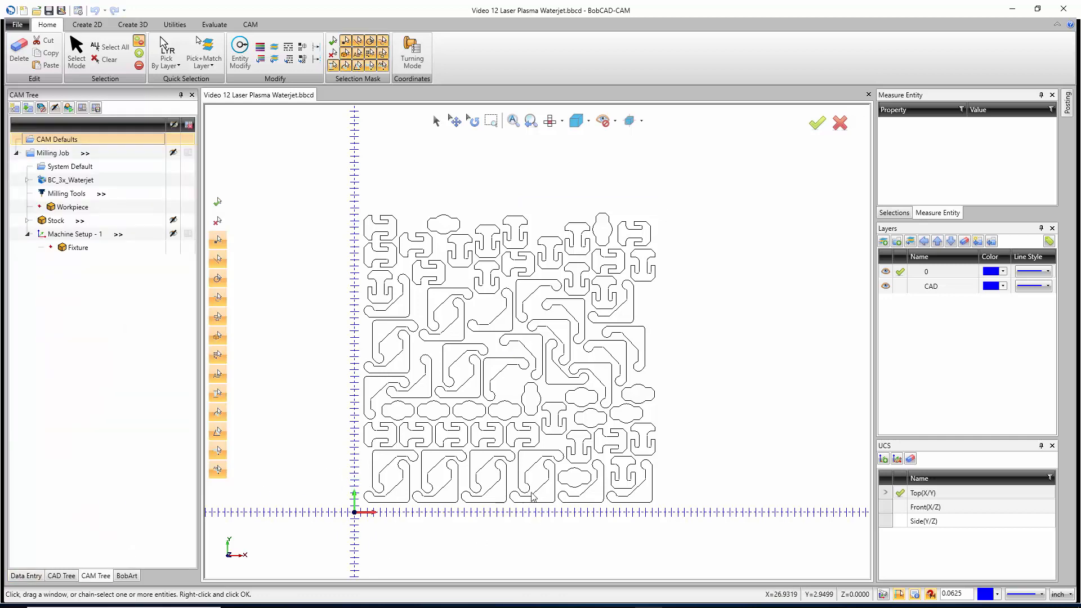
# Load the QUARTER DEEP WATERJET PROFILE feature into Machine Setup - 1, including its Top of Feature and Depth values
pyautogui.rightClick(94, 234)
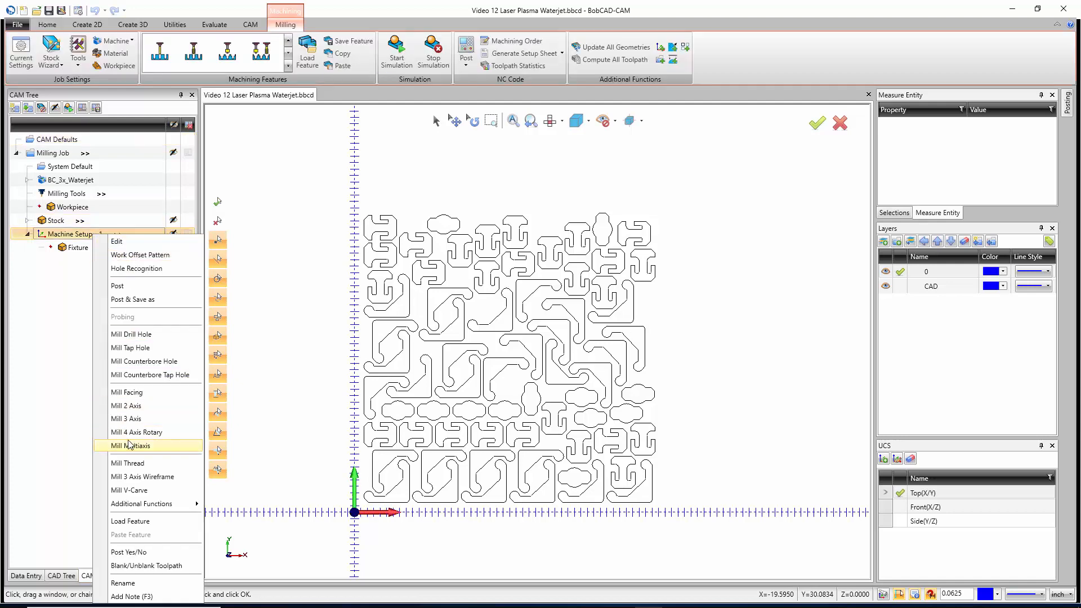
pyautogui.click(131, 522)
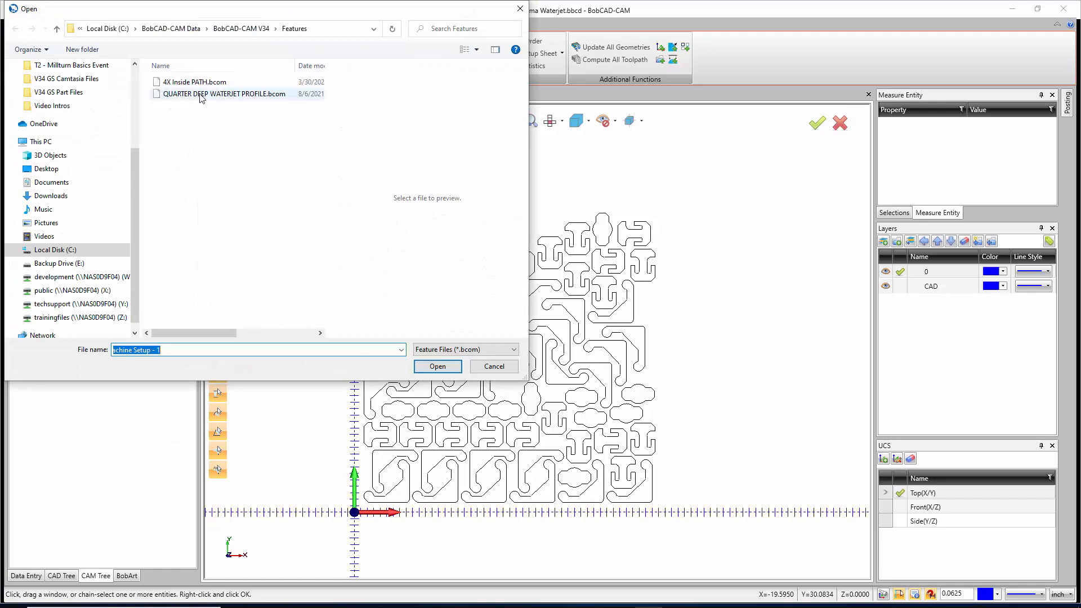
pyautogui.doubleClick(201, 95)
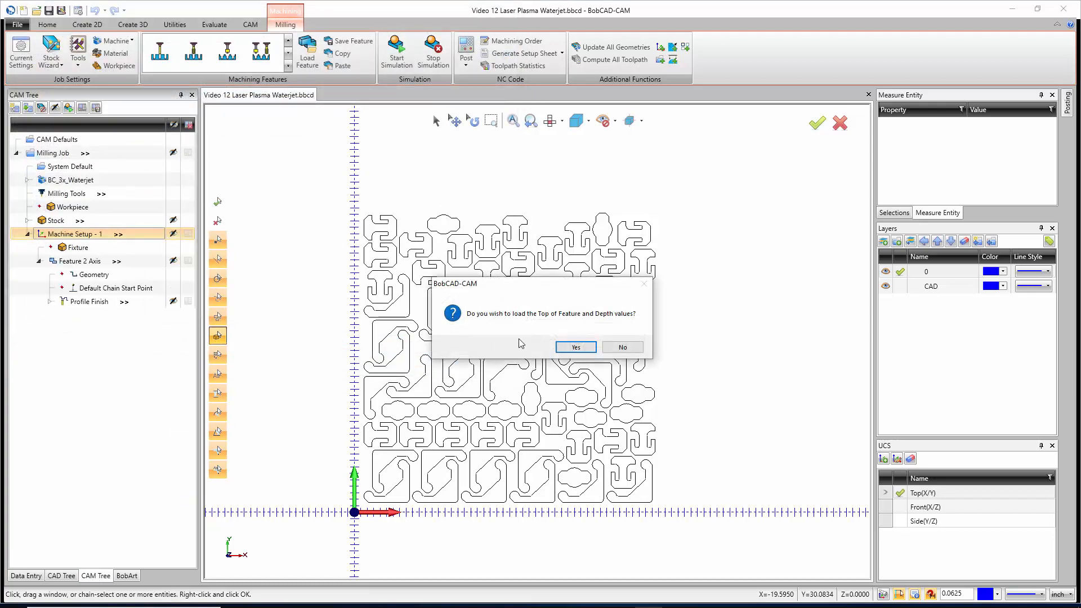
pyautogui.click(562, 348)
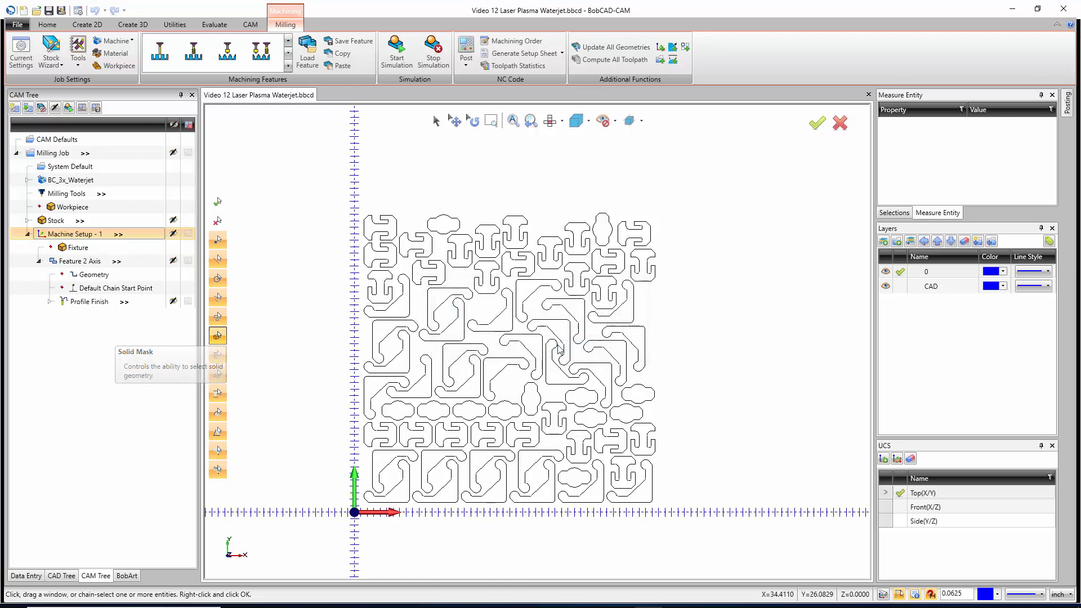
# Assign all nested part profiles to the feature's geometry and start their chains at the middle of the longest entity
pyautogui.click(90, 275)
pyautogui.doubleClick(90, 275)
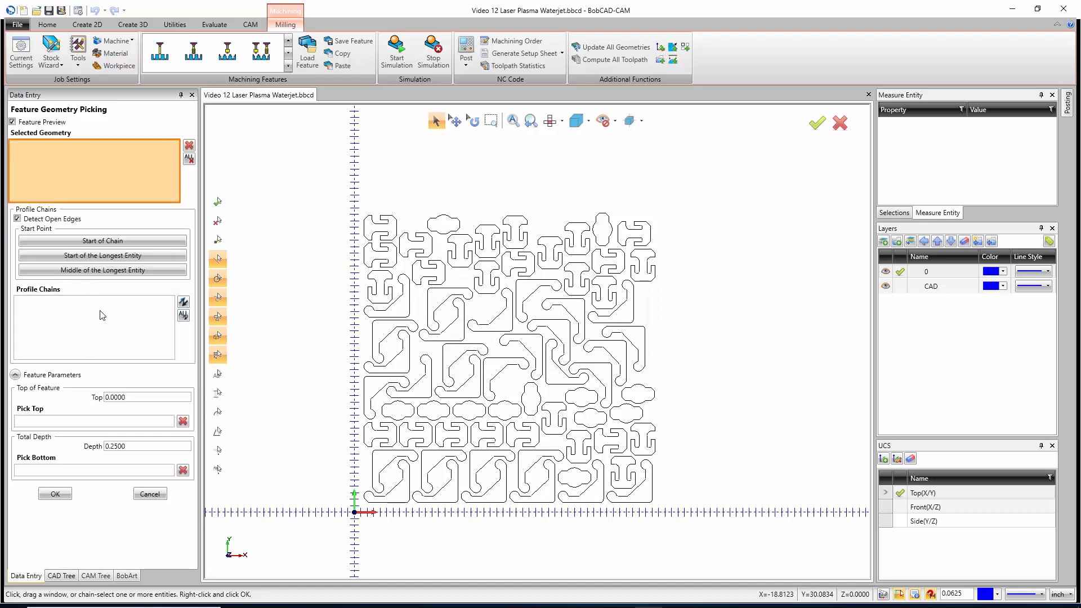
pyautogui.moveTo(306, 144); pyautogui.dragTo(698, 566)
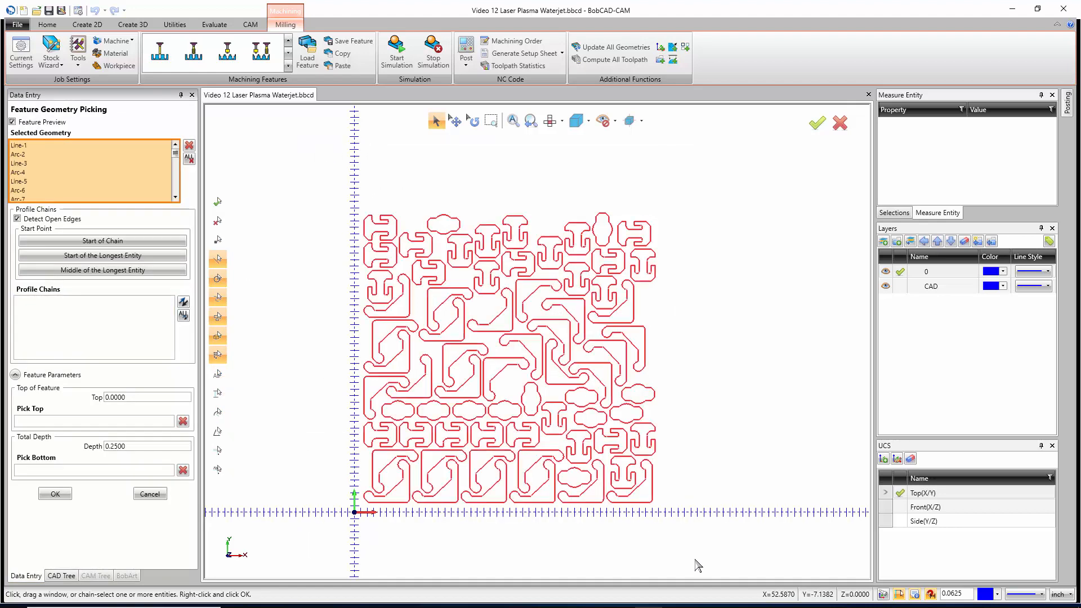
pyautogui.click(97, 314)
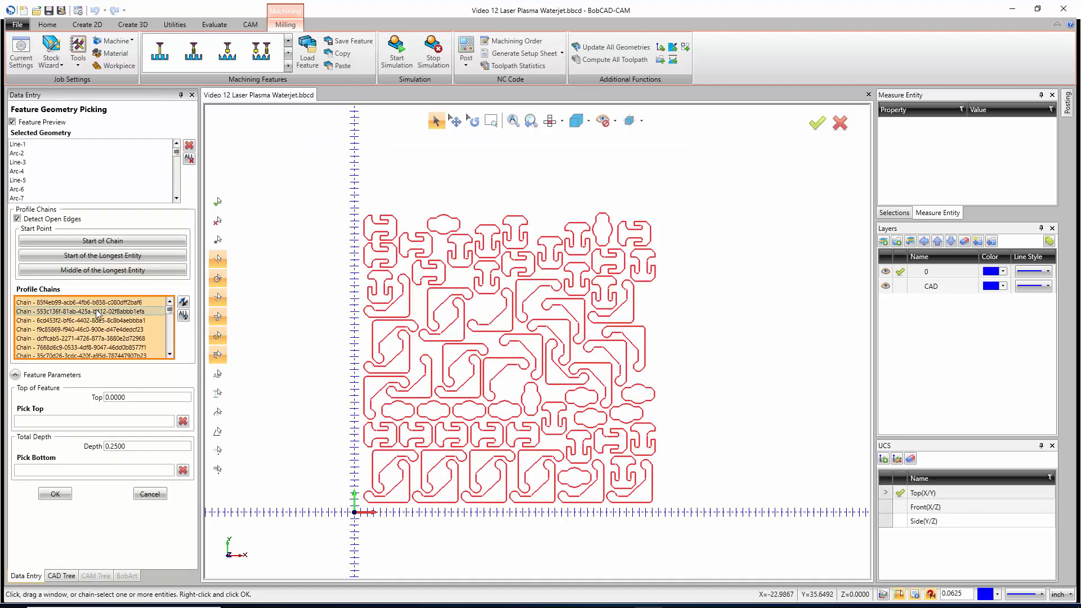
pyautogui.click(100, 272)
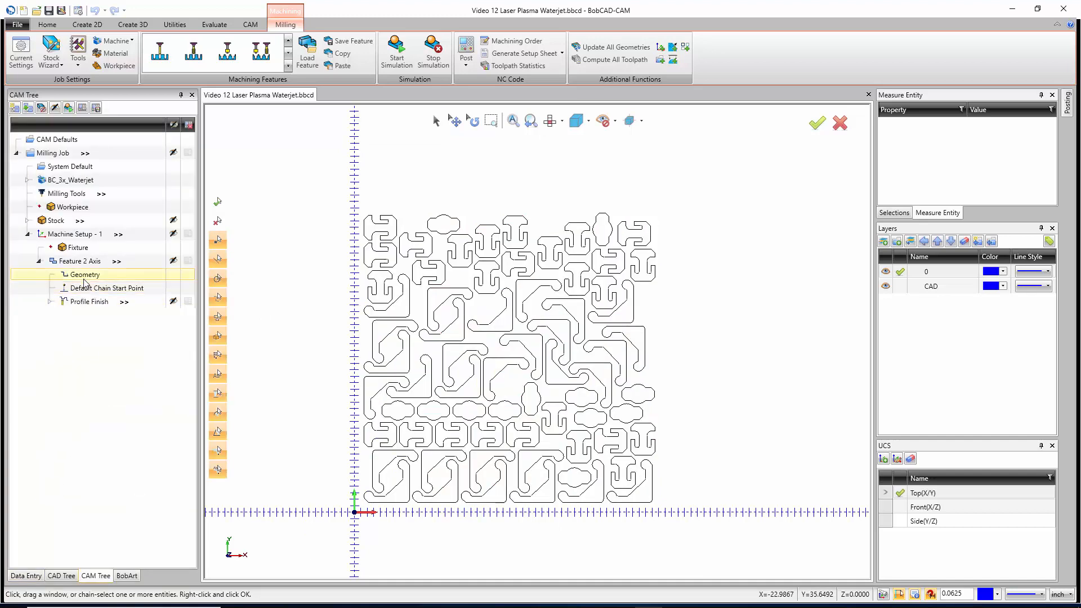
# Compute the Profile Finish toolpath, then check its compensation setting and which side of the profiles it cuts
pyautogui.rightClick(85, 302)
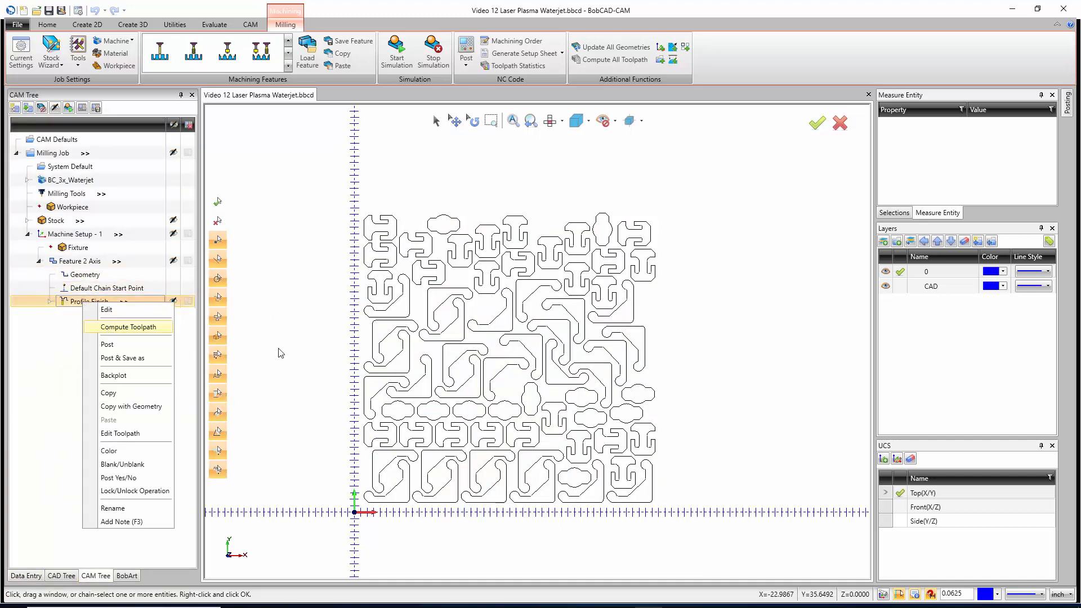
pyautogui.press('Return')
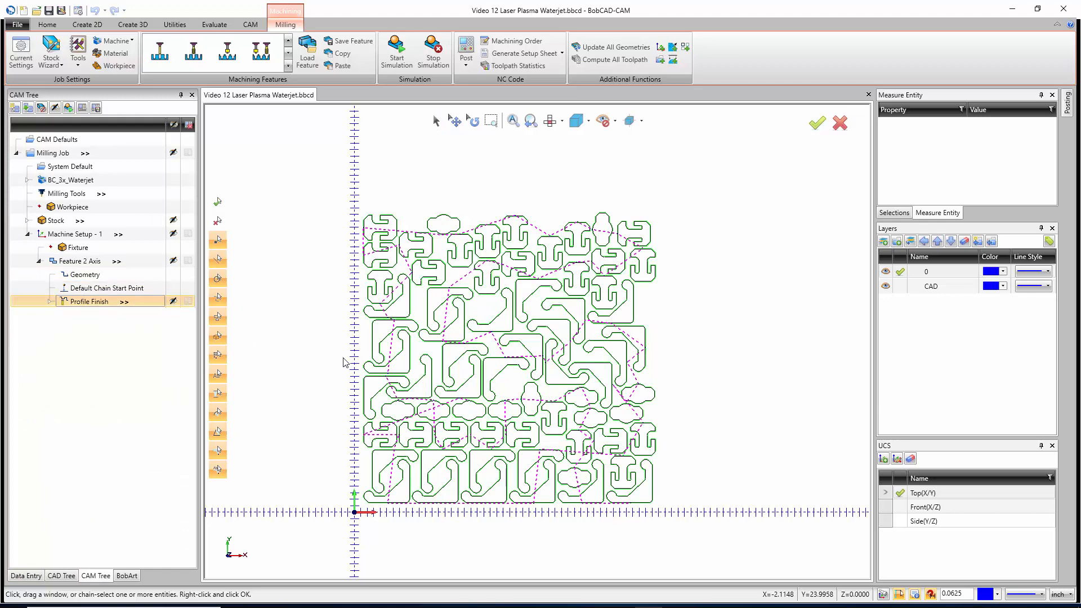
pyautogui.rightClick(82, 305)
pyautogui.click(95, 309)
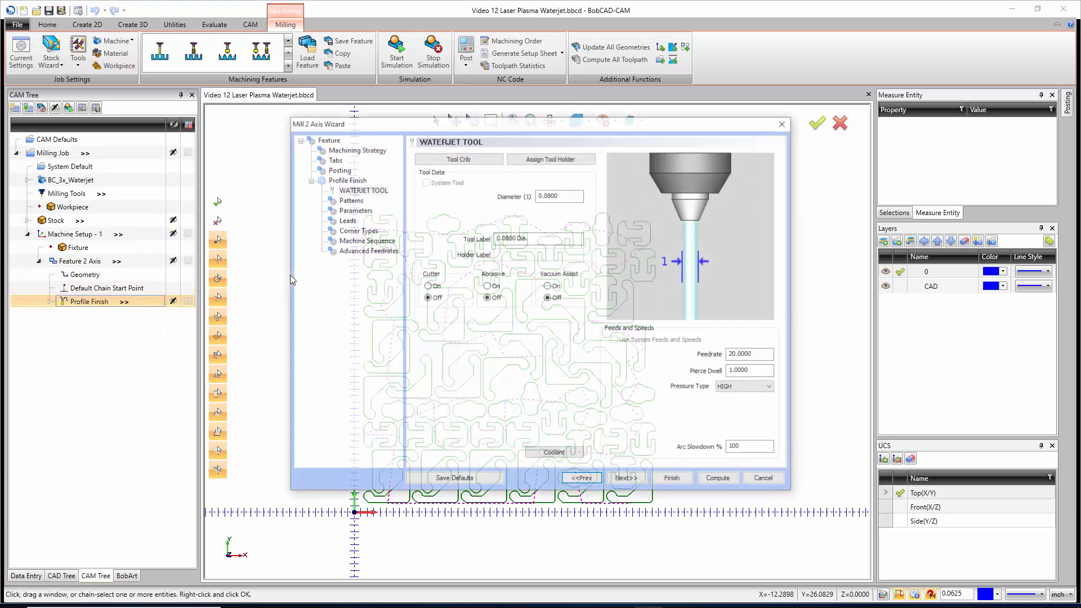
pyautogui.click(350, 200)
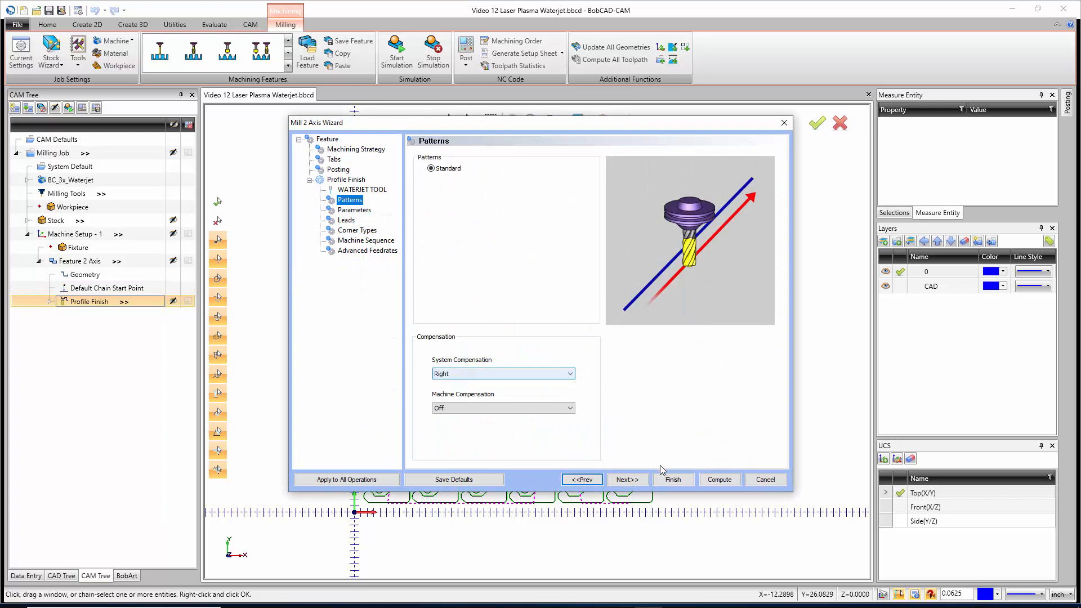
pyautogui.click(672, 479)
pyautogui.scroll(5, 444, 291)
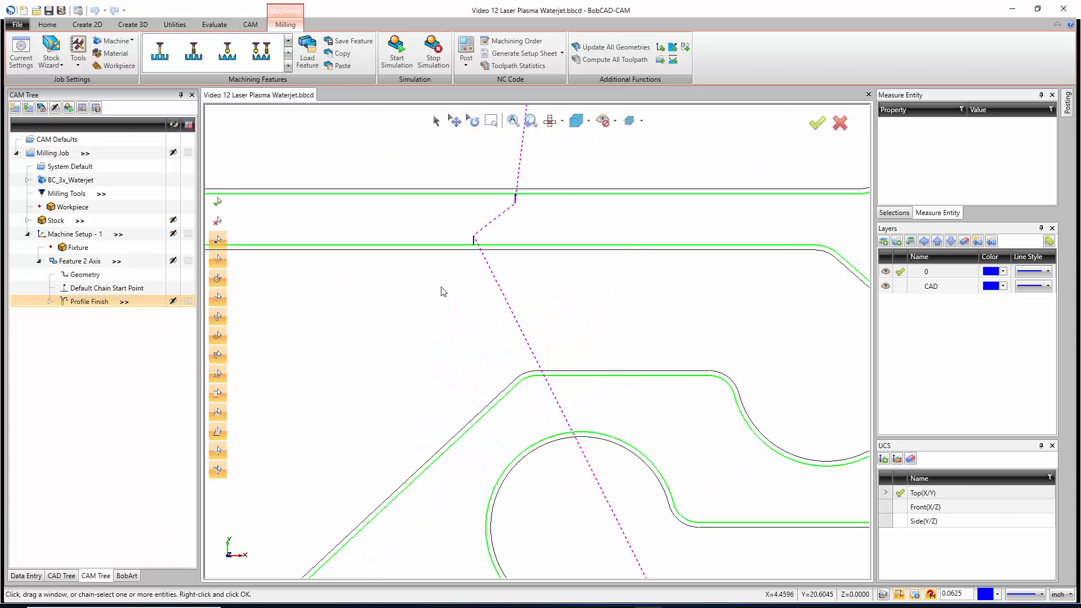
# Save the job as Video 12 Laser Plasma Waterjet Finished in the V34 GS Part Files folder, replacing the existing file
pyautogui.scroll(-3, 486, 236)
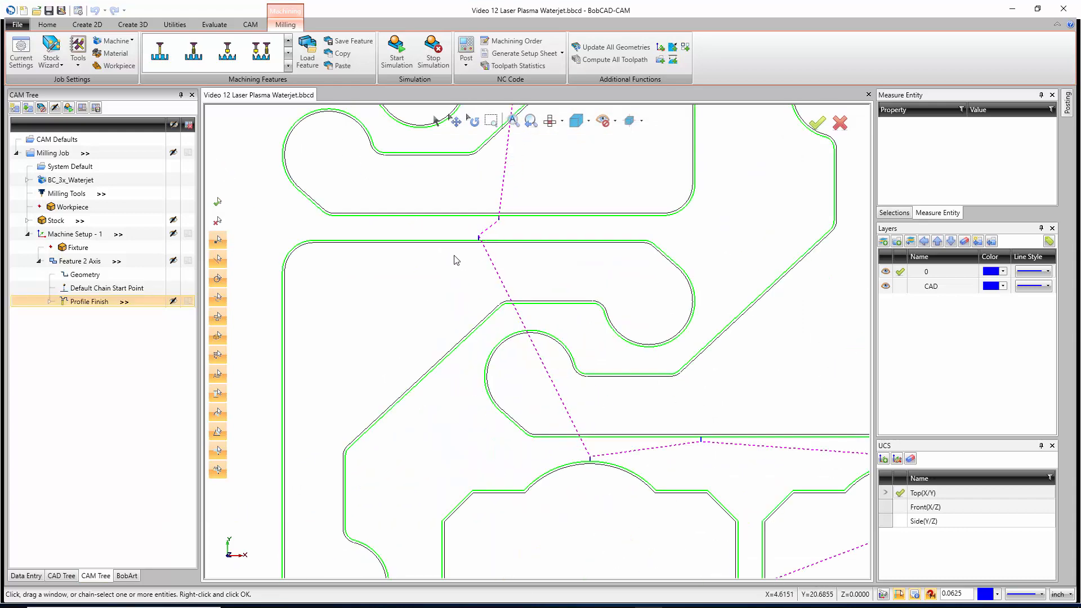
pyautogui.scroll(-8, 456, 260)
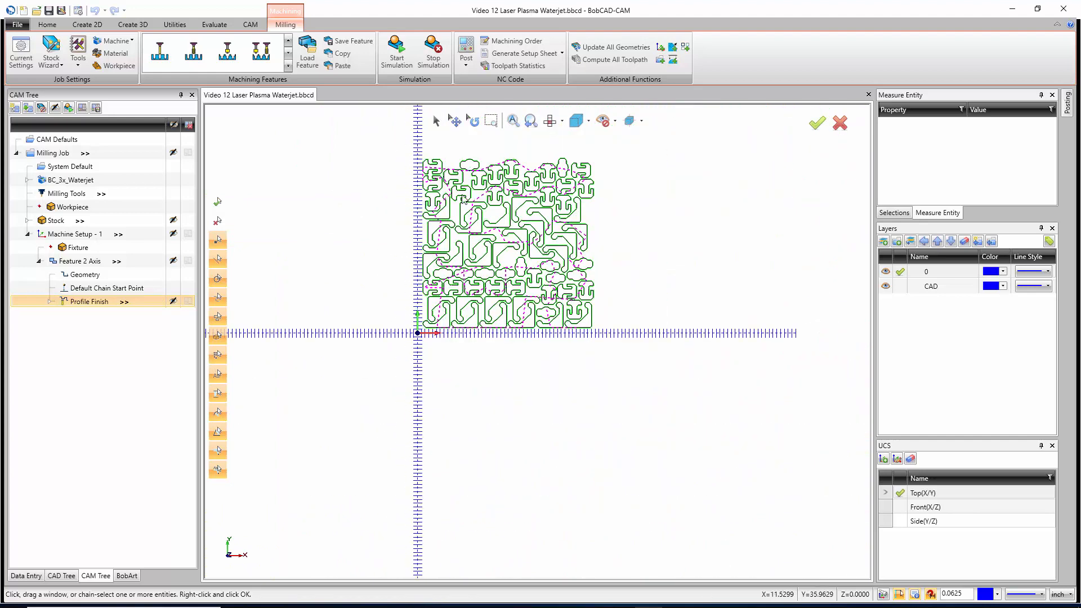
pyautogui.scroll(3, 428, 147)
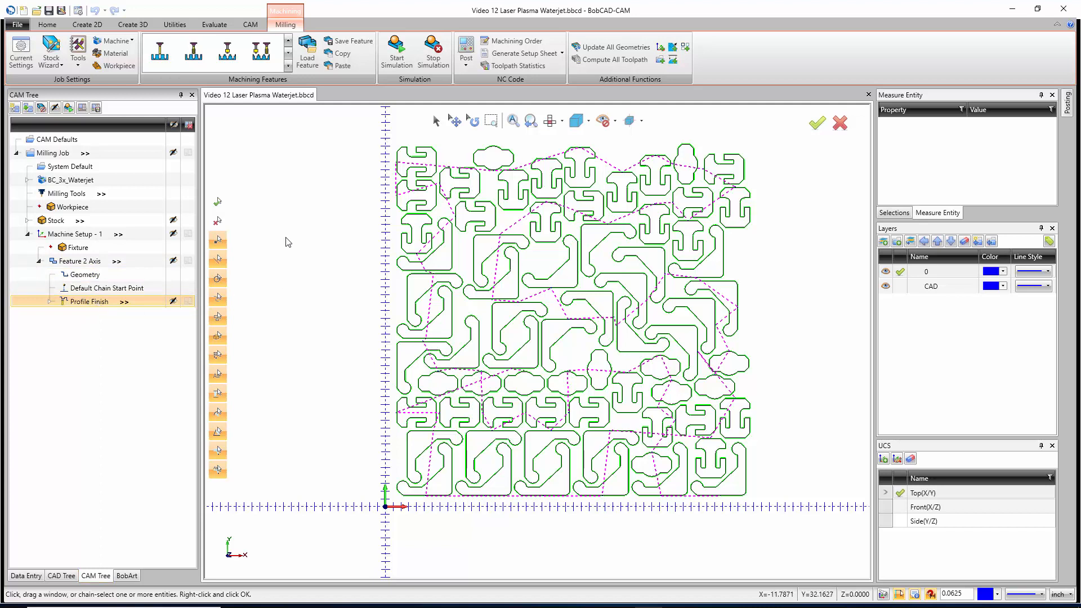
pyautogui.click(62, 10)
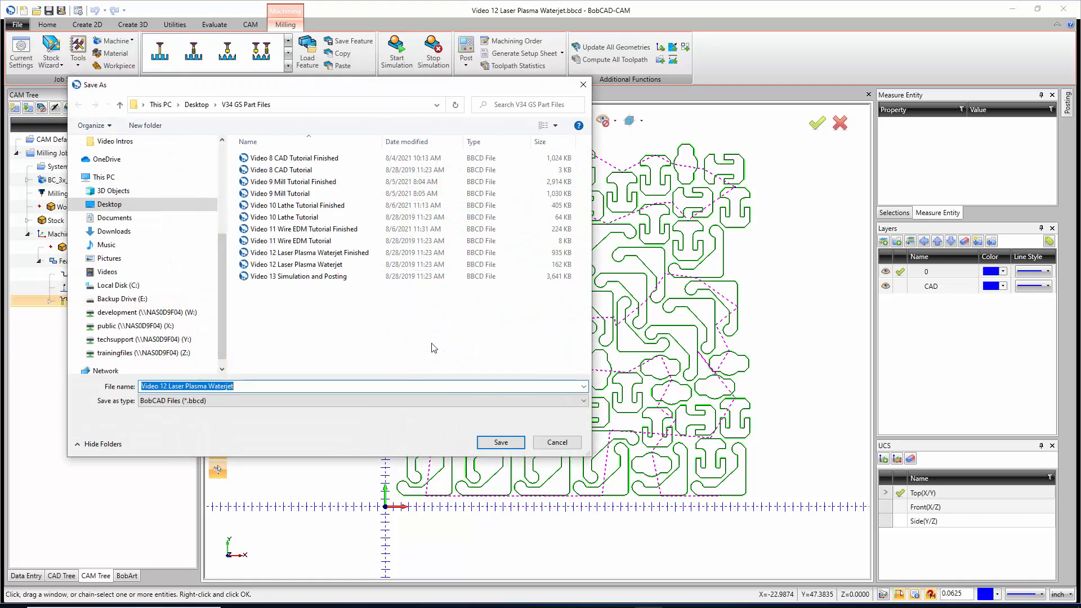
pyautogui.click(309, 253)
pyautogui.click(494, 442)
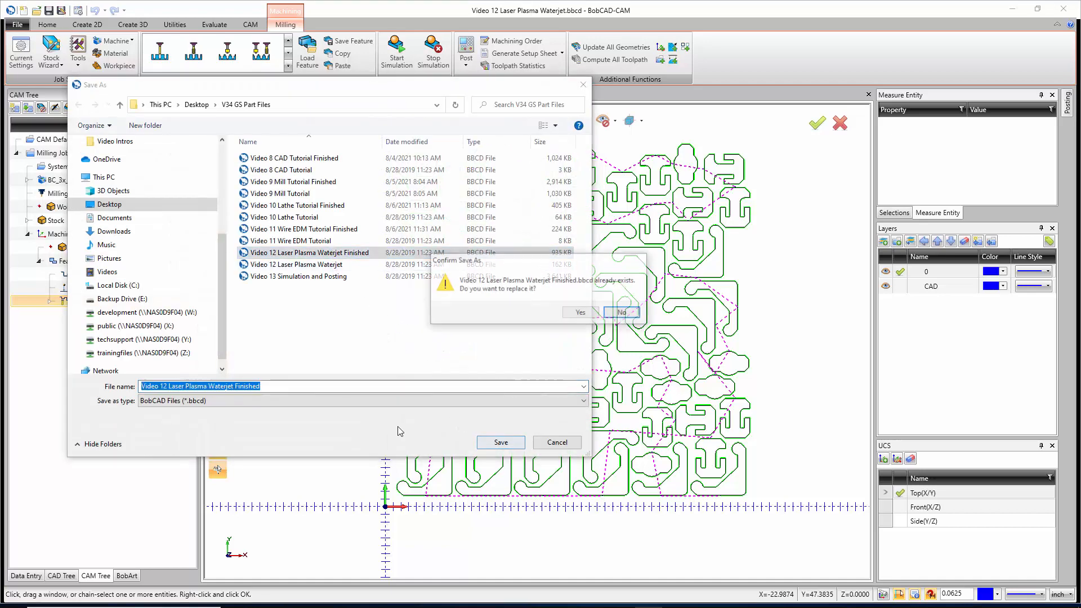
pyautogui.click(581, 313)
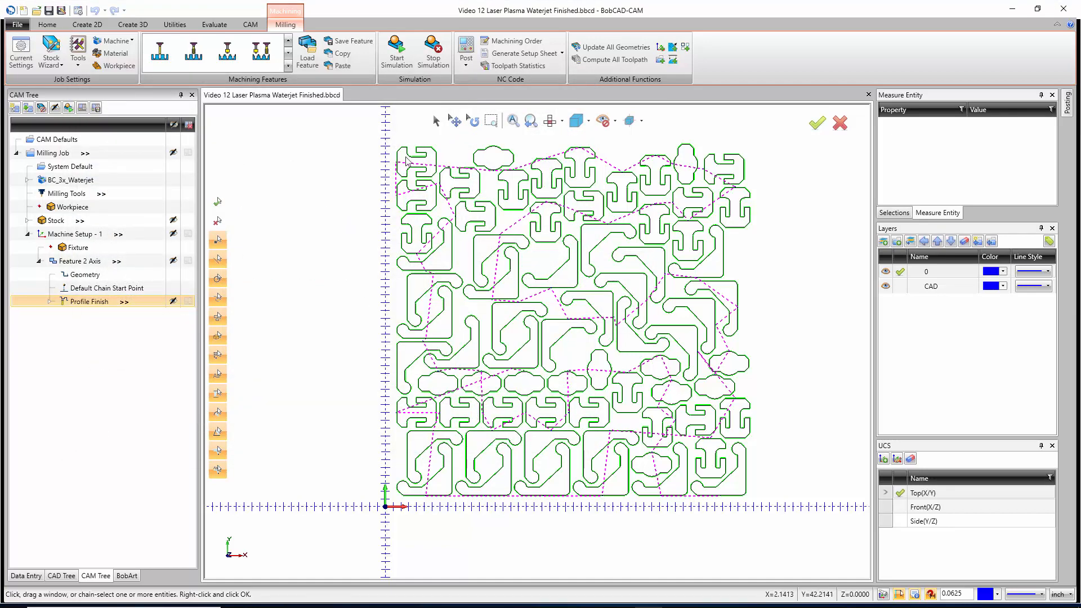
# Start the machining simulation and run the Profile Finish waterjet operation on the sheet
pyautogui.click(398, 59)
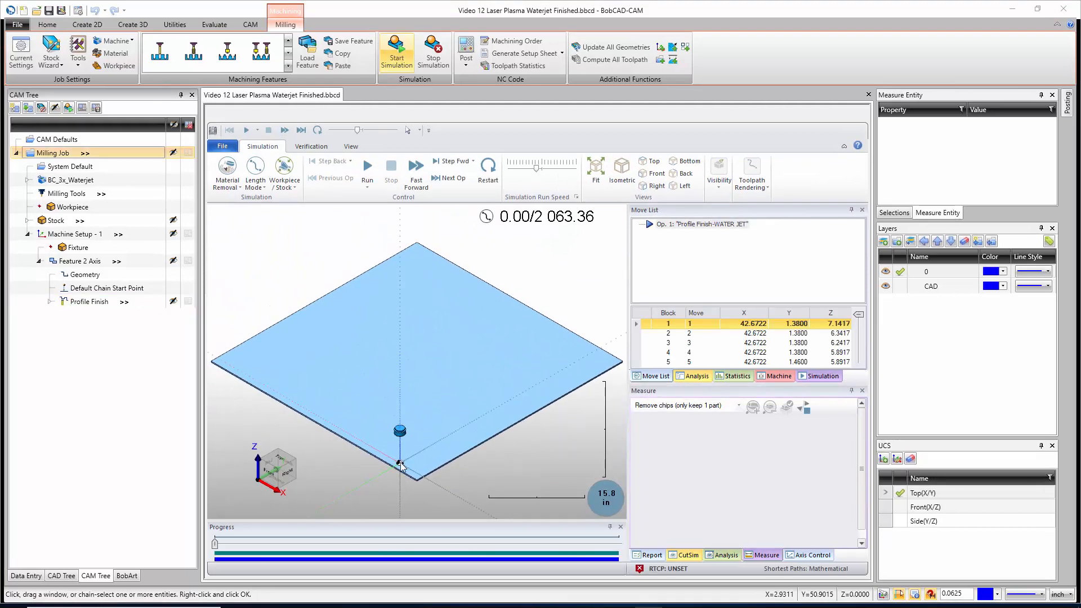
pyautogui.scroll(5, 399, 463)
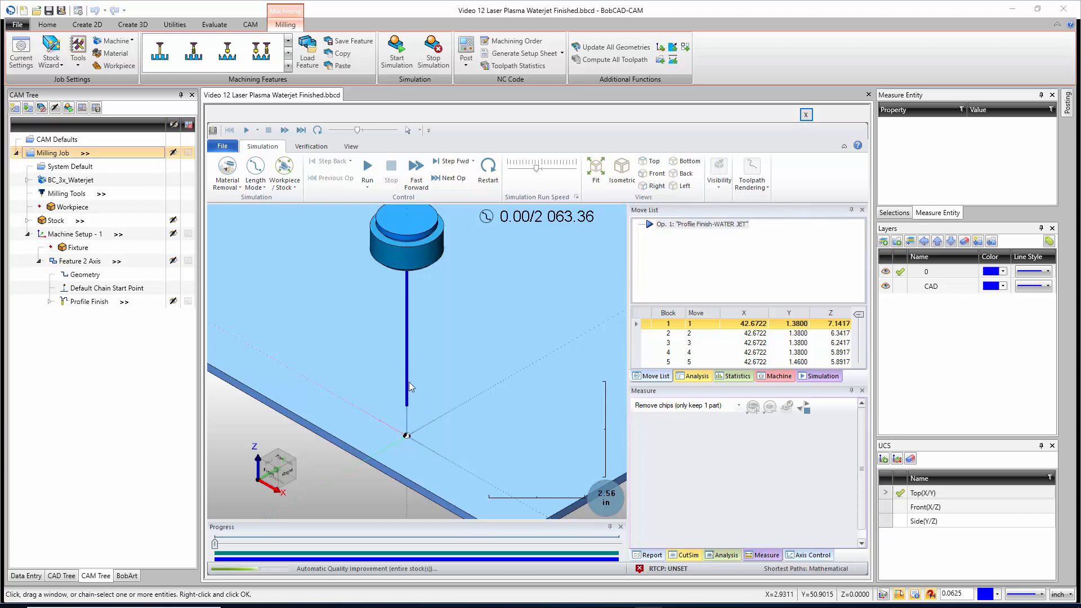
pyautogui.scroll(-8, 404, 400)
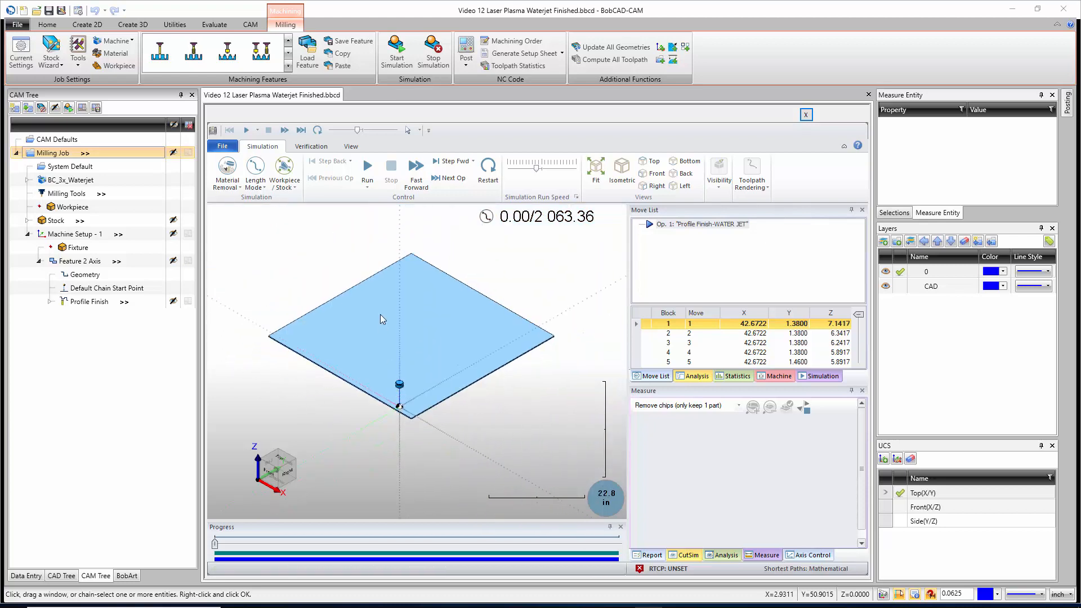
pyautogui.scroll(1, 383, 313)
pyautogui.click(368, 168)
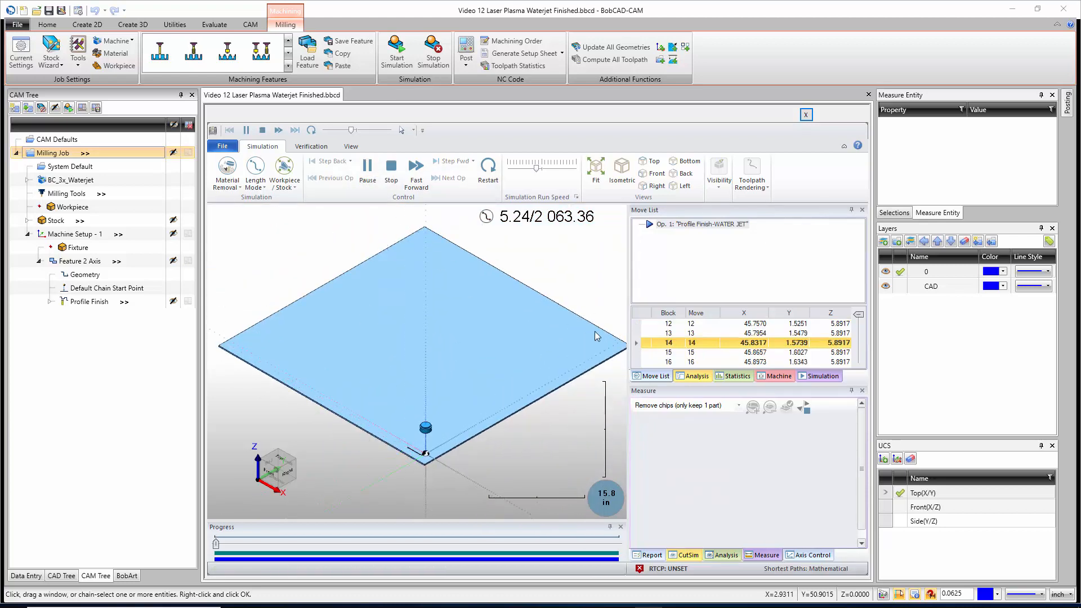
# Inspect the simulated cuts up close, then raise the simulation run speed and let the operation play to the end
pyautogui.moveTo(629, 303); pyautogui.dragTo(653, 303)
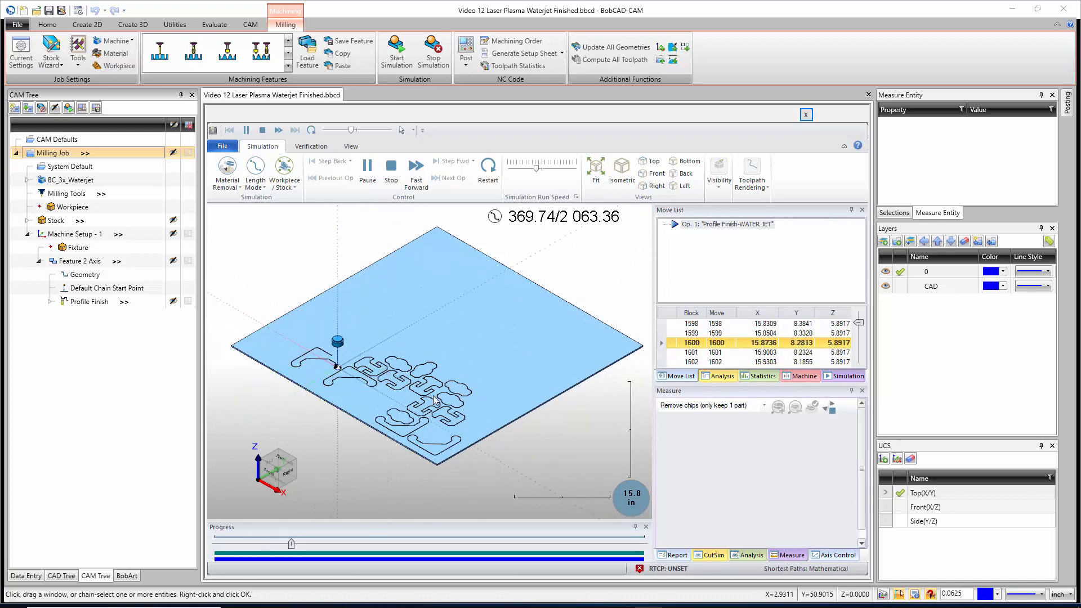
pyautogui.scroll(10, 366, 362)
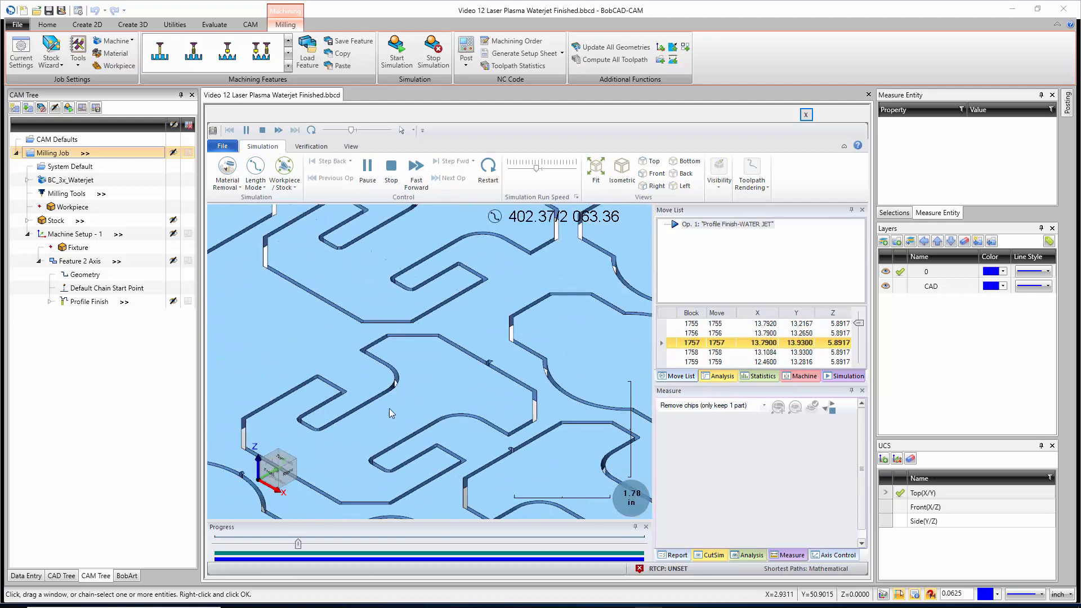
pyautogui.scroll(-8, 392, 413)
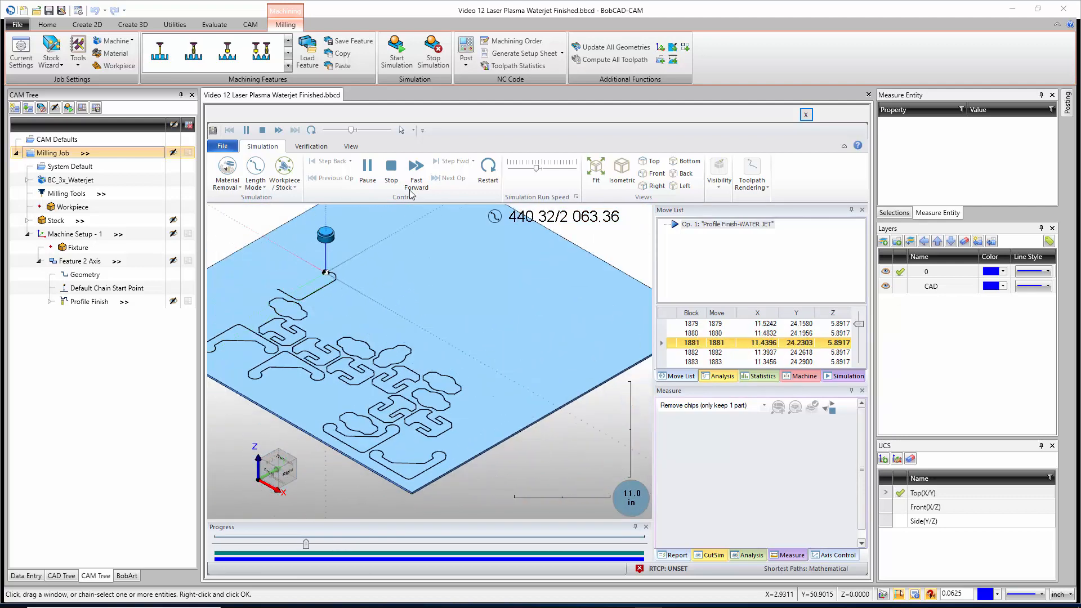
pyautogui.click(549, 167)
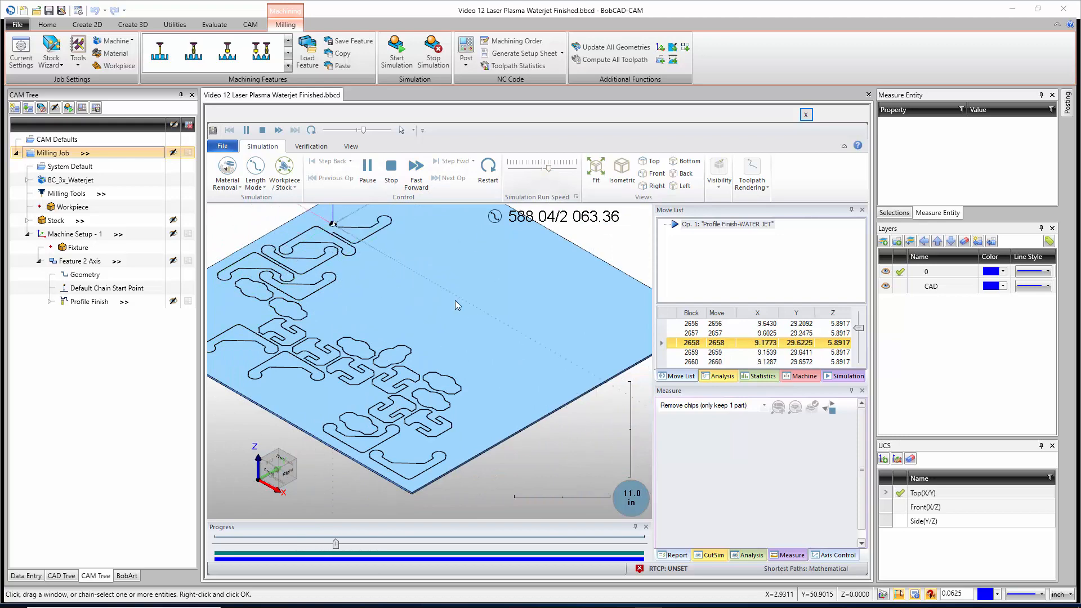
pyautogui.scroll(-3, 456, 317)
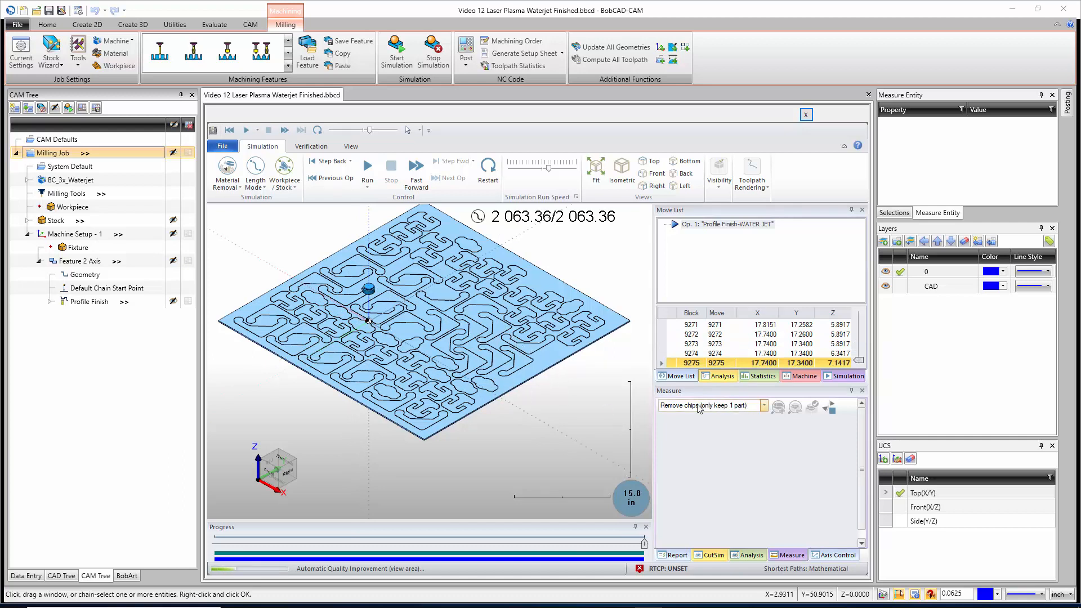
# Remove the leftover sheet skeleton with Remove chips (select chips), inspect the cut parts, and exit the simulation
pyautogui.click(716, 406)
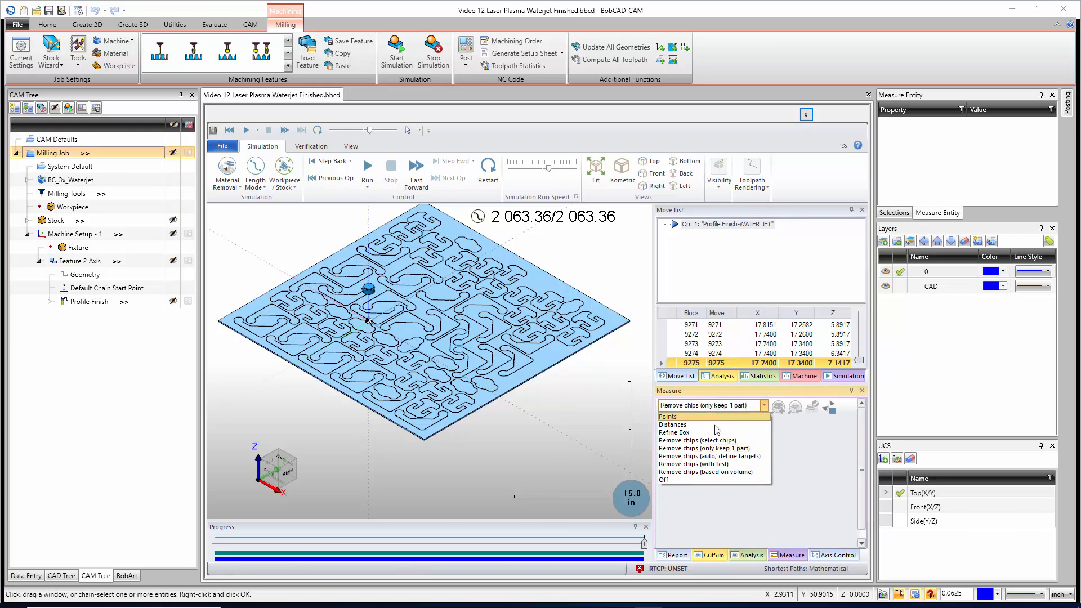
pyautogui.click(719, 445)
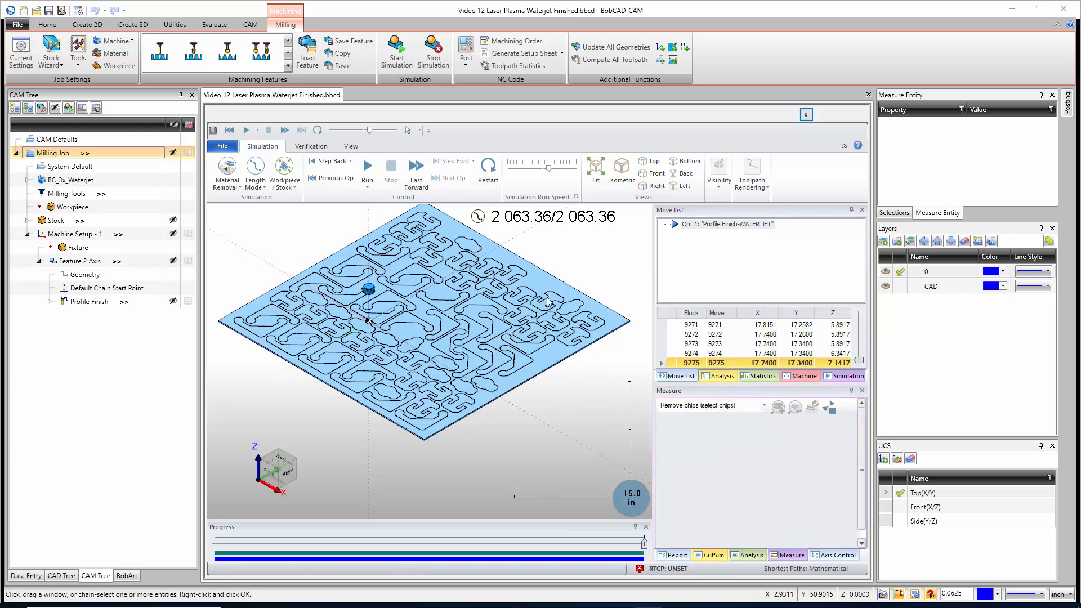
pyautogui.click(556, 358)
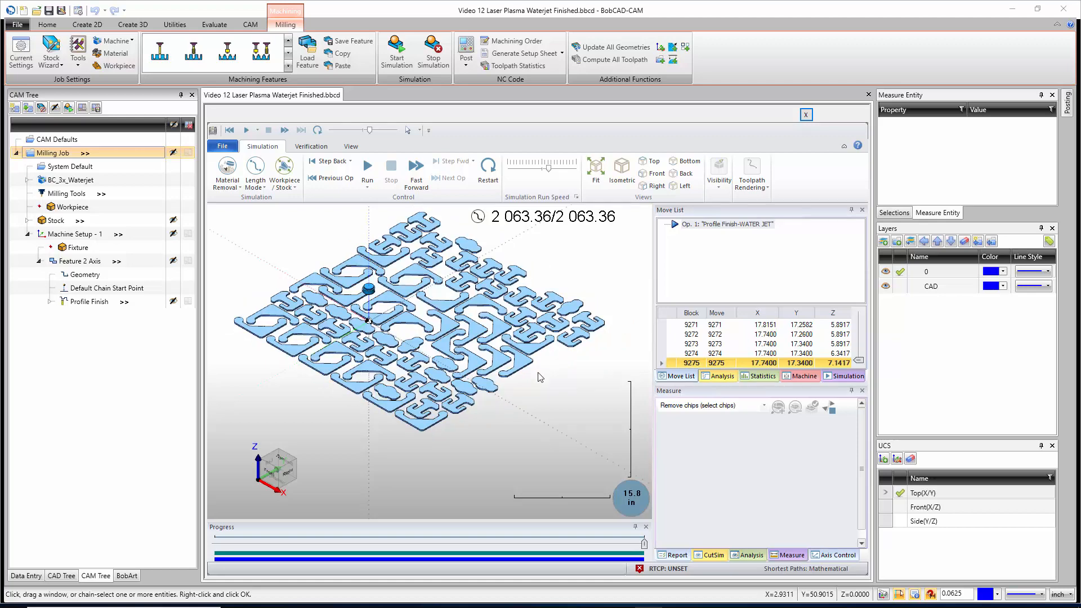
pyautogui.moveTo(543, 380)
pyautogui.mouseDown(button='middle')
pyautogui.moveTo(540, 403)
pyautogui.moveTo(553, 401)
pyautogui.moveTo(548, 380)
pyautogui.moveTo(528, 394)
pyautogui.moveTo(531, 406)
pyautogui.moveTo(545, 377)
pyautogui.mouseUp(button='middle')
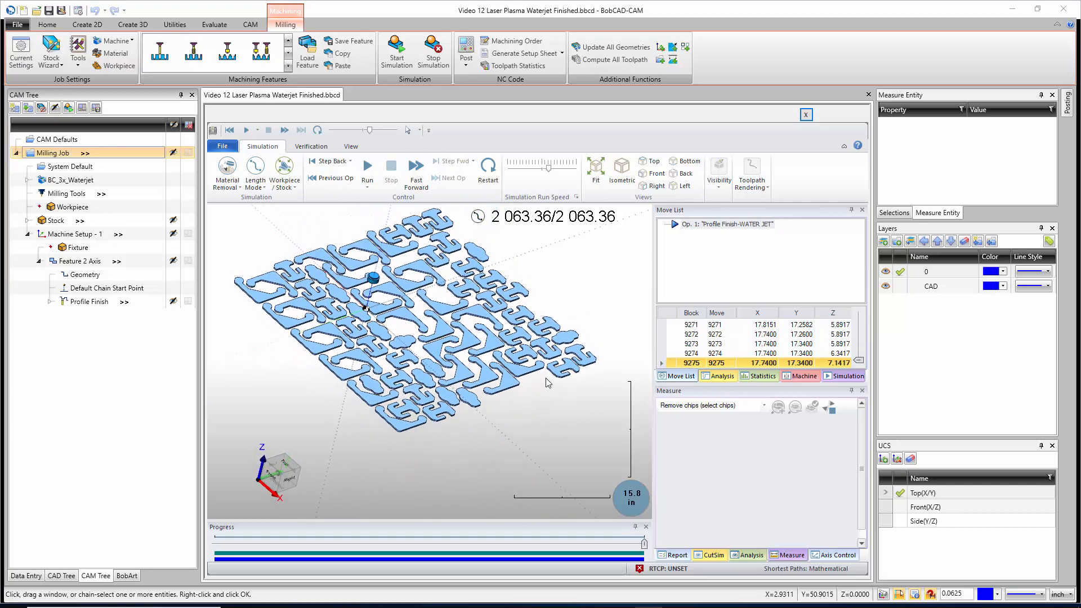
pyautogui.click(806, 114)
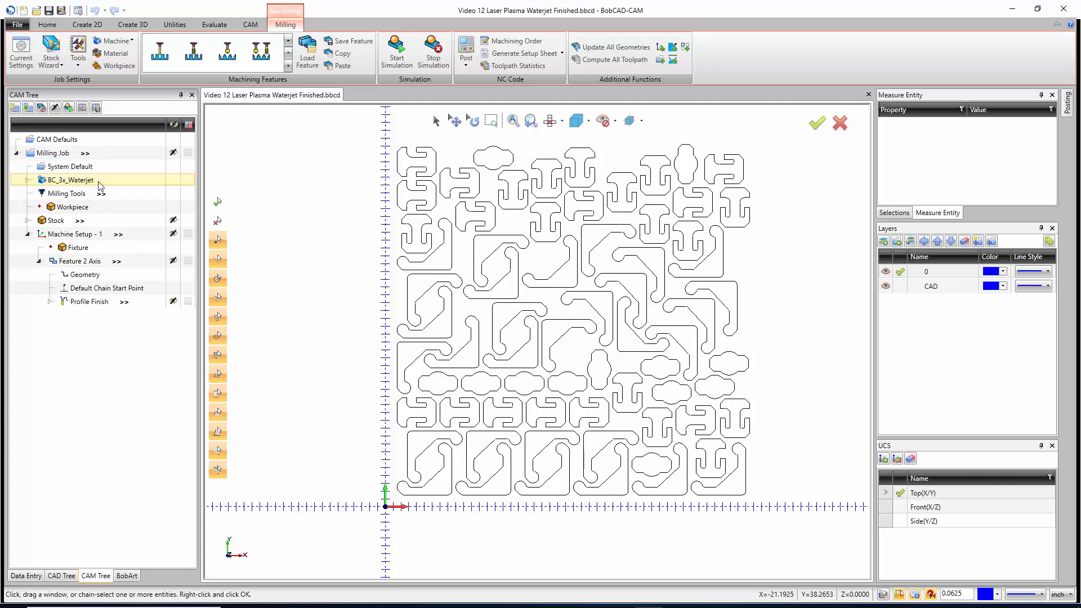
# Check the BC_Waterjet.BCPst post processor under the machine, post the job's NC code, and view the save and editor options for the code
pyautogui.click(28, 181)
pyautogui.click(75, 194)
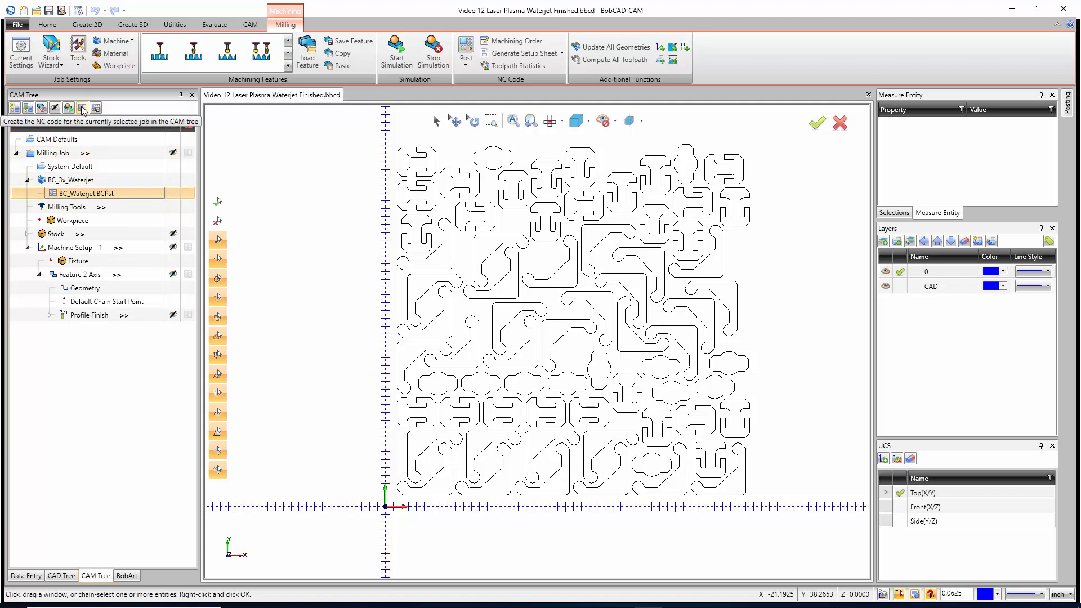
pyautogui.click(467, 47)
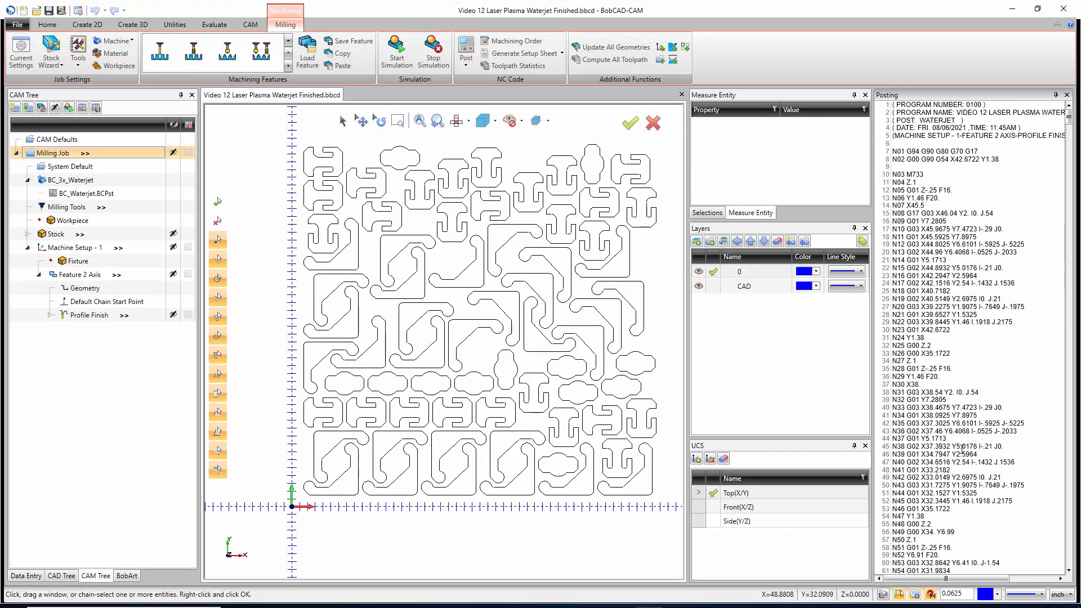
pyautogui.rightClick(928, 256)
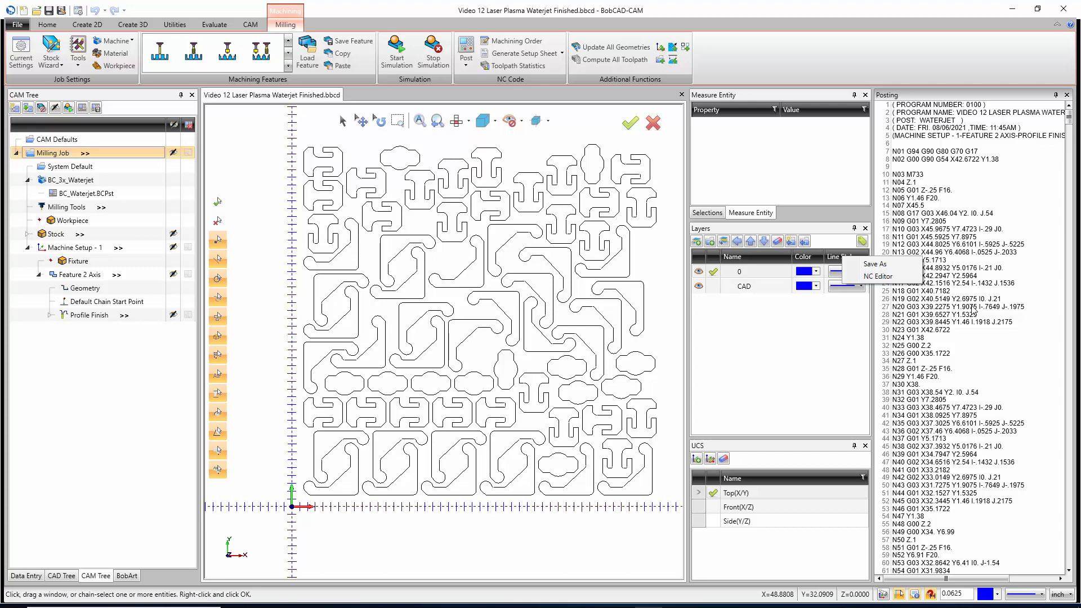
pyautogui.click(609, 288)
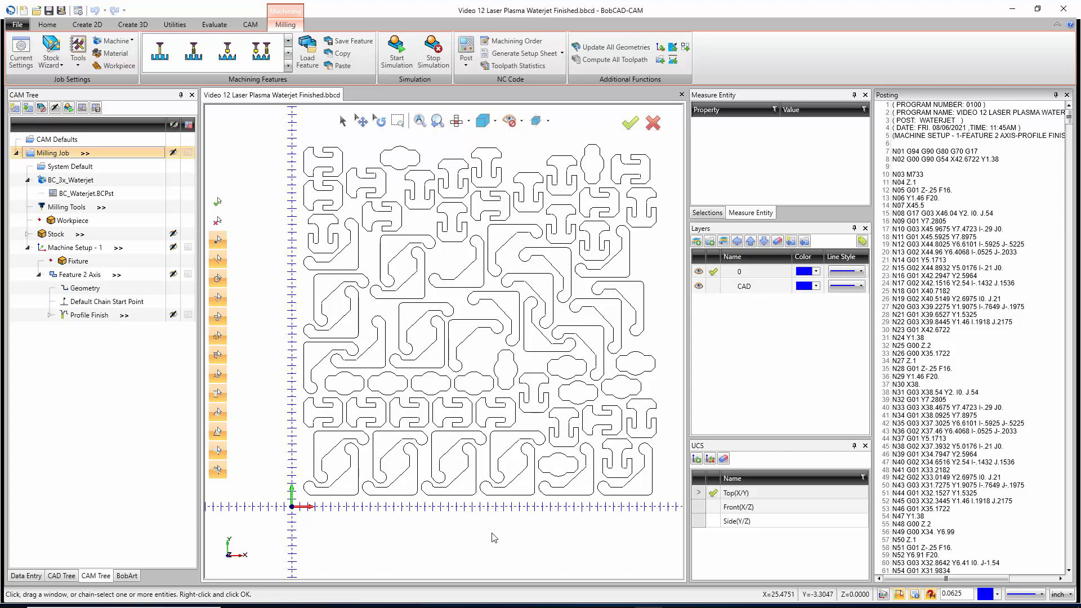